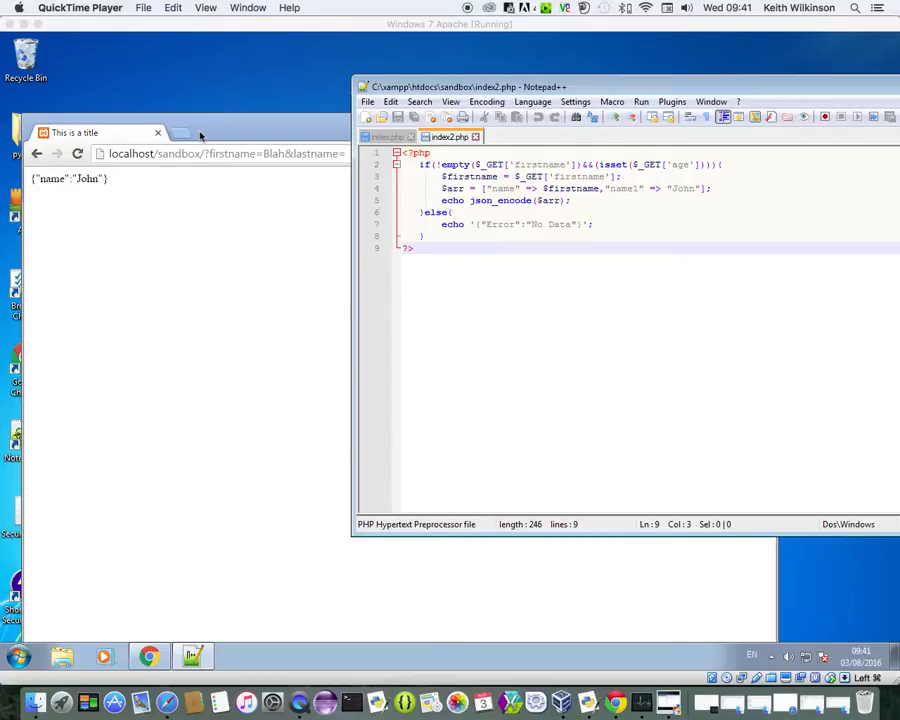
Step: Open a new Chrome tab
left_click(185, 133)
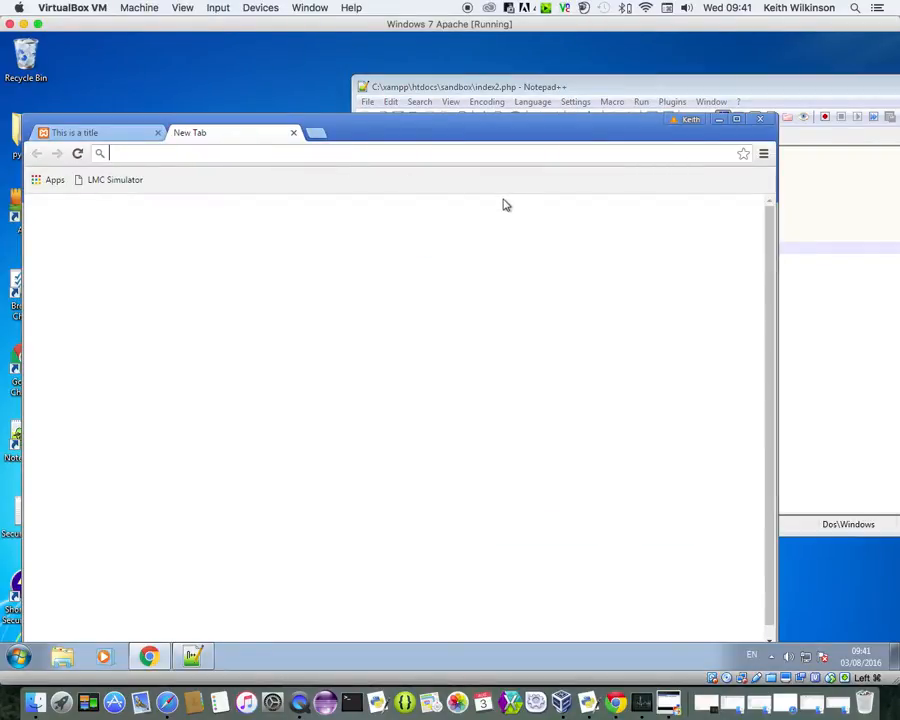
Step: Load localhost in the address bar, re-entering it after the Google search detour
type("loca")
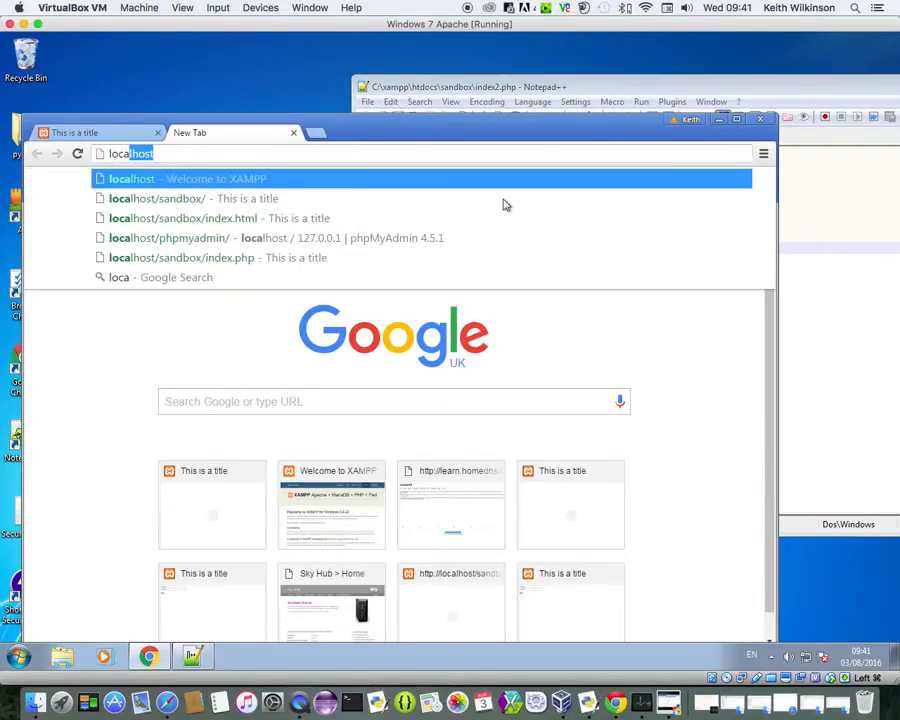
type("lhost")
key("Return")
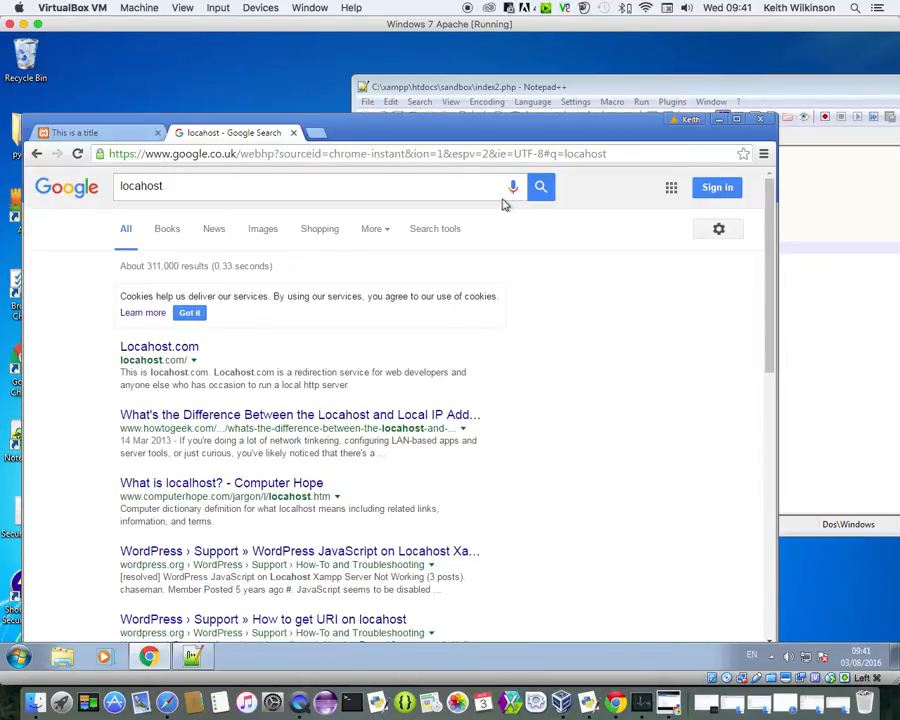
left_click(275, 154)
type("localh")
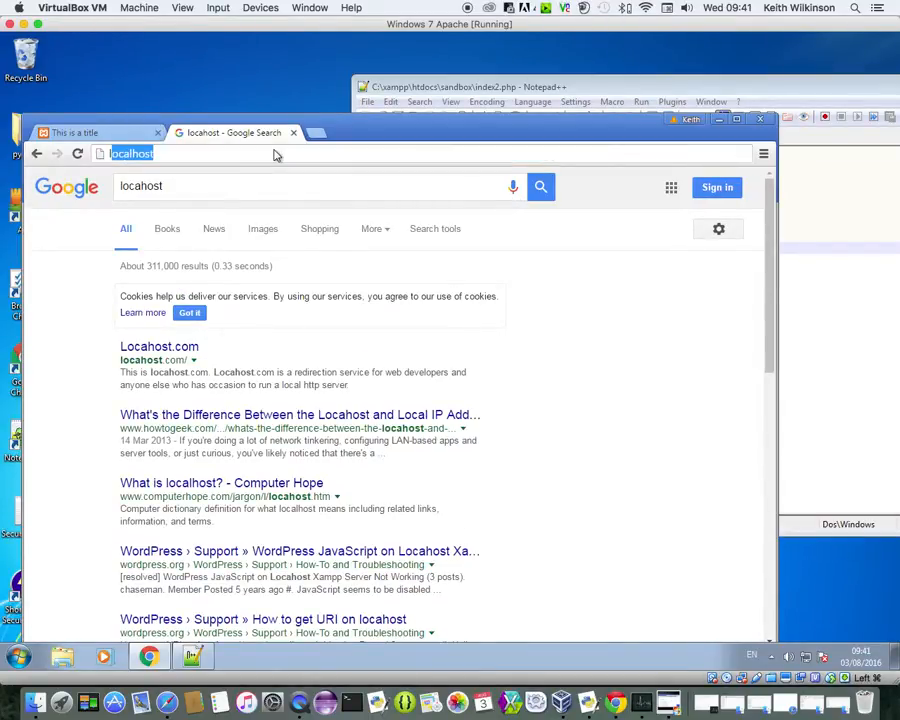
type("ost")
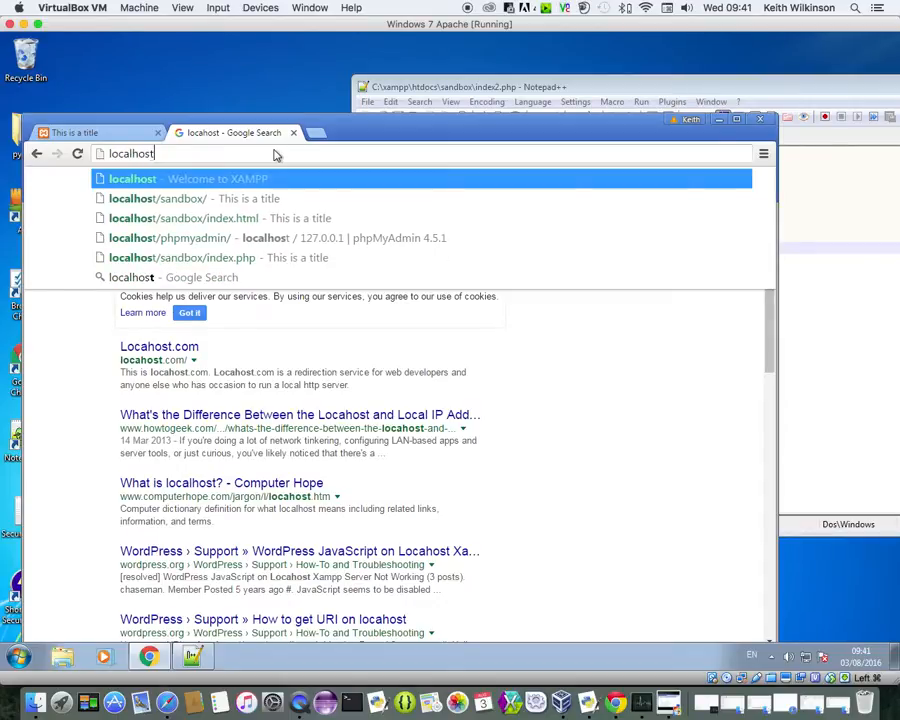
key("Return")
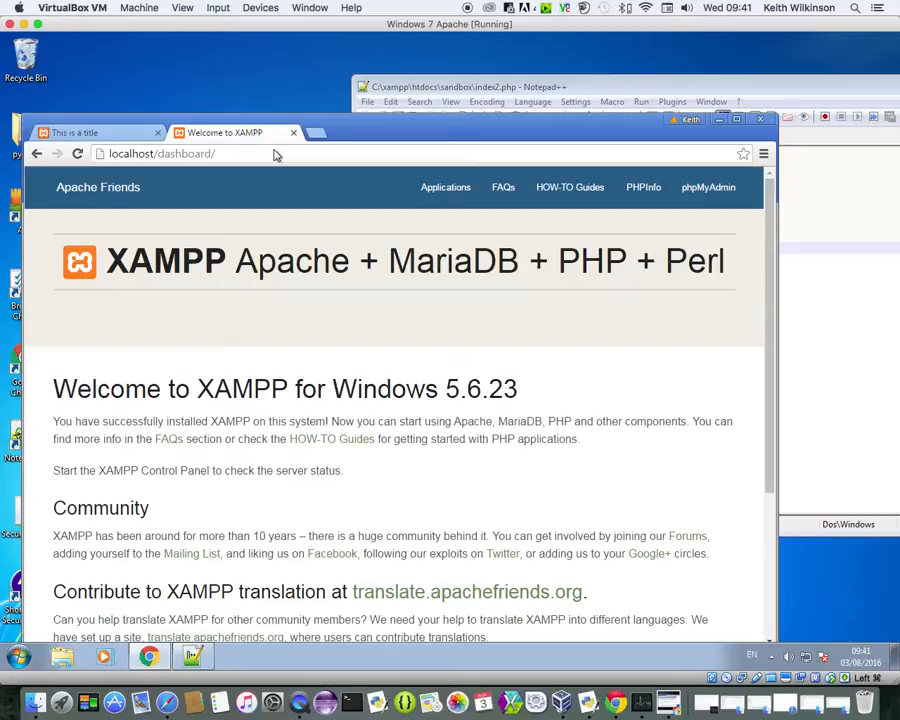
Step: Follow the phpMyAdmin link in the XAMPP dashboard's top navigation
left_click(725, 200)
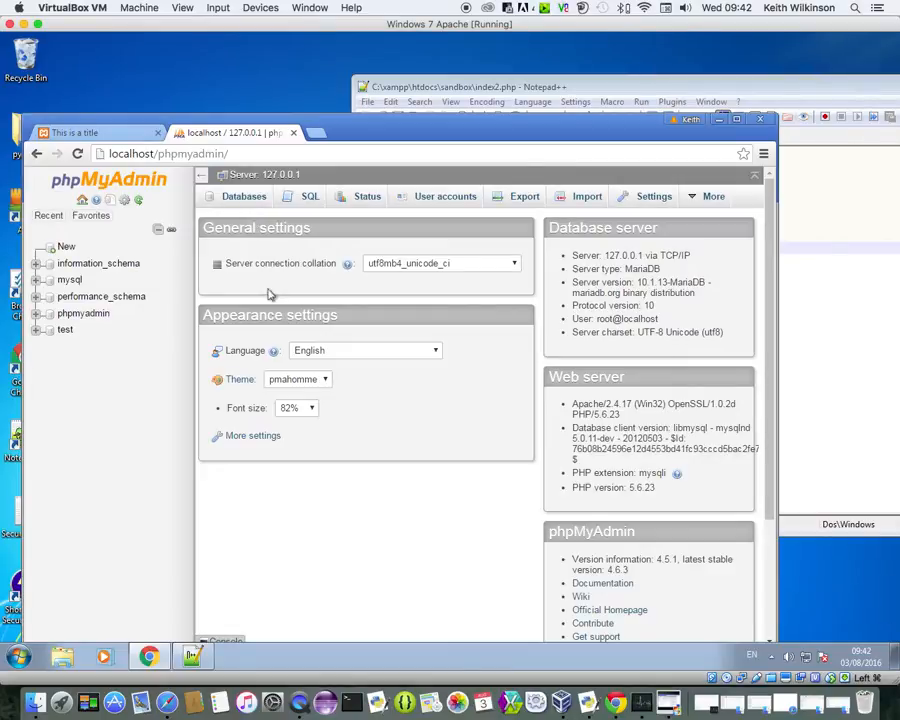
Step: Look through the Databases, SQL, Status and User accounts pages, ending back on Databases
left_click(254, 203)
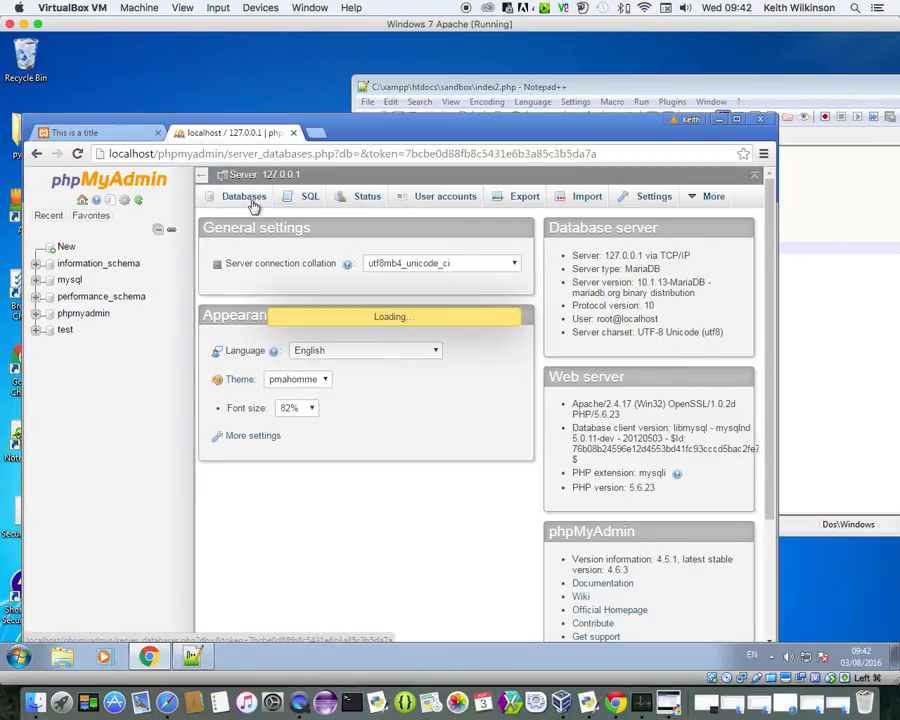
left_click(309, 204)
left_click(364, 206)
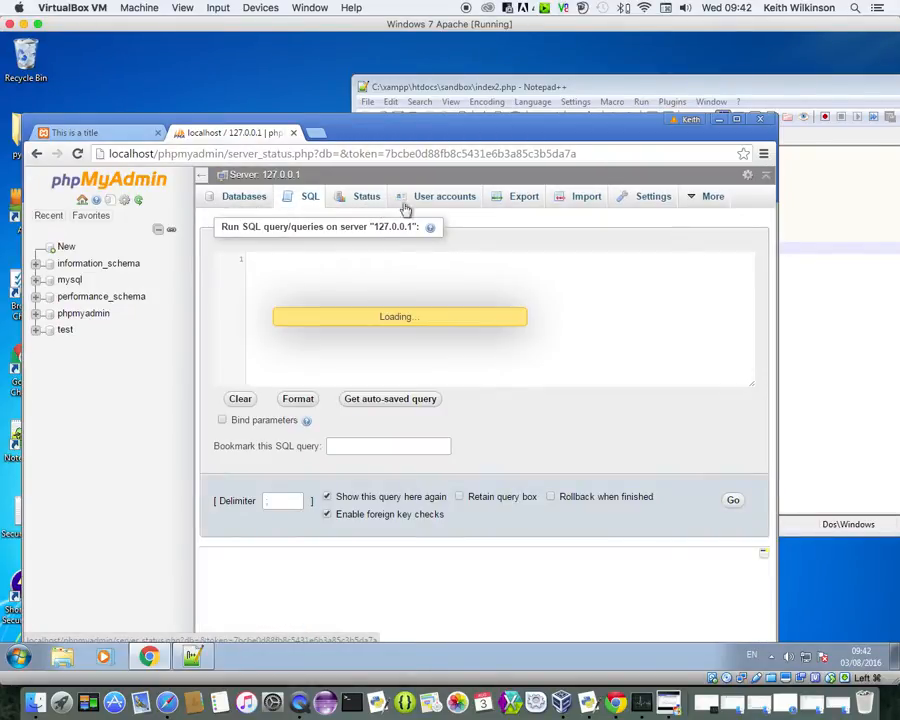
left_click(430, 204)
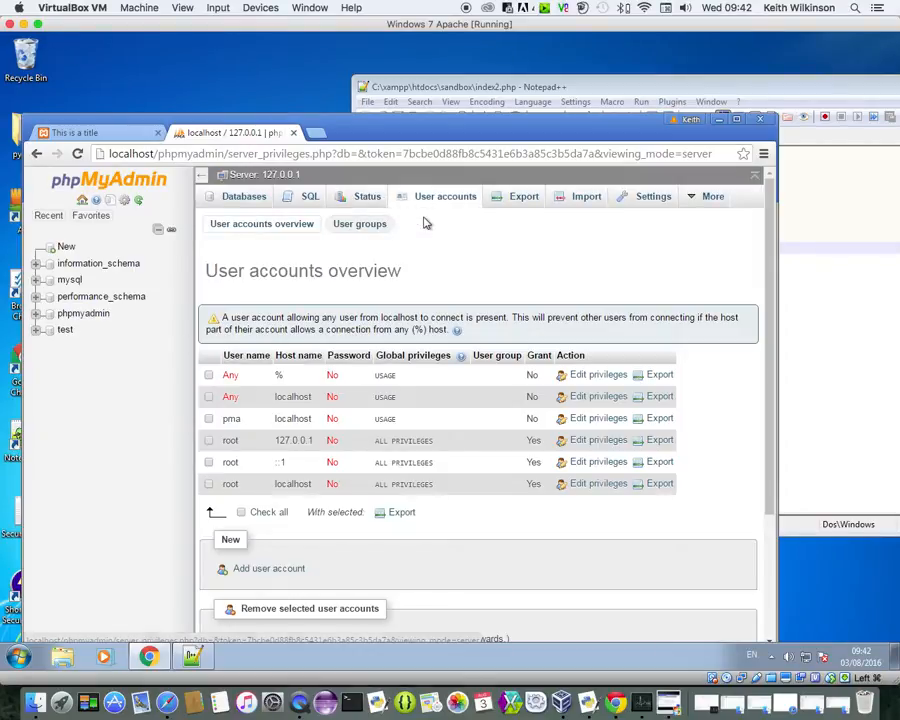
left_click(248, 198)
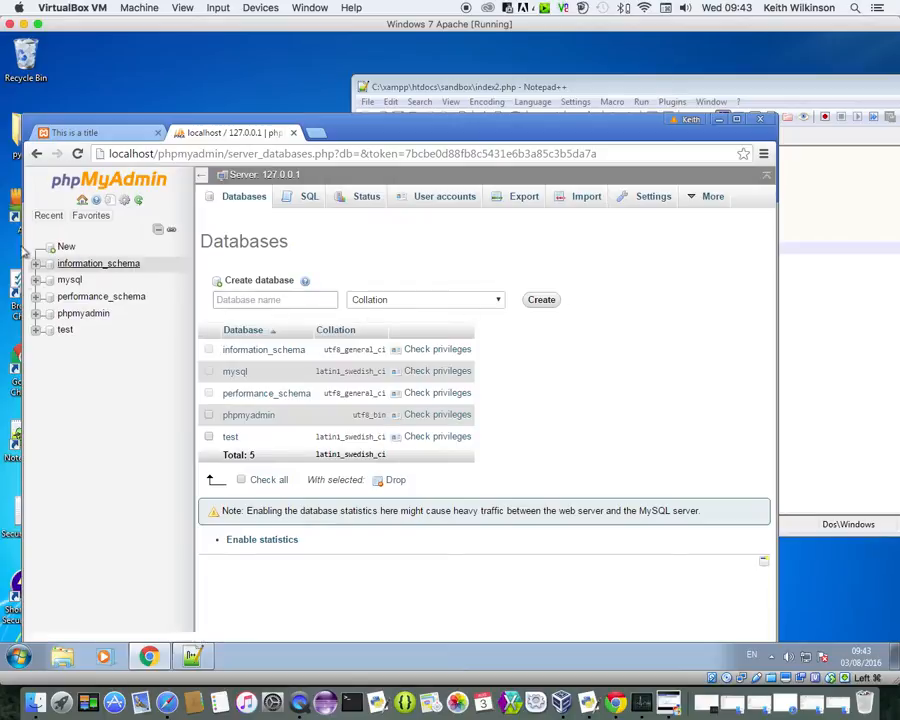
Step: Create a database named wps from the sidebar's New entry
left_click(64, 247)
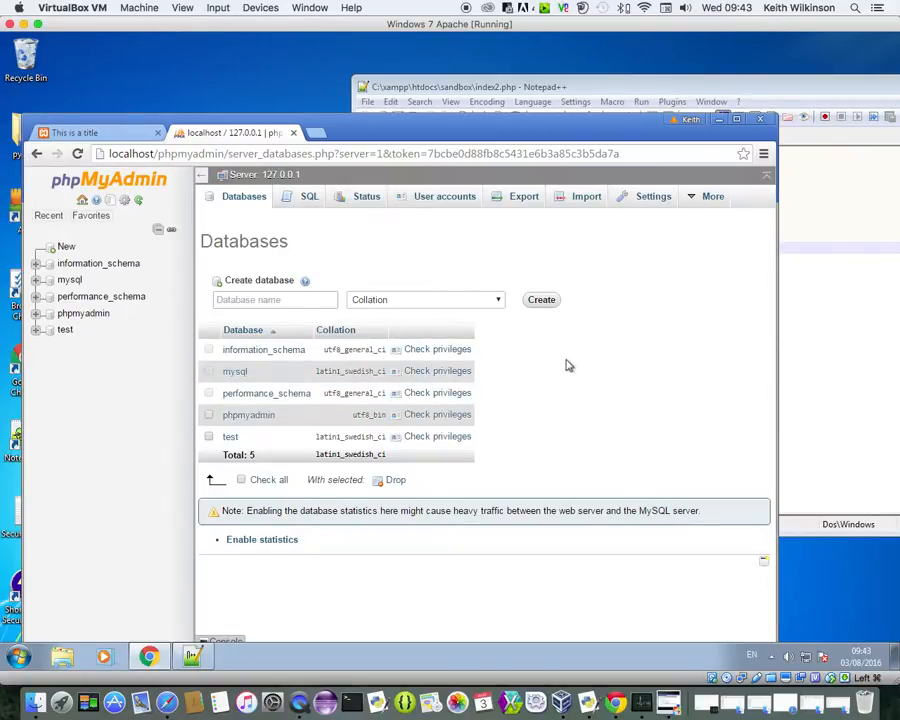
left_click(312, 300)
type("wps")
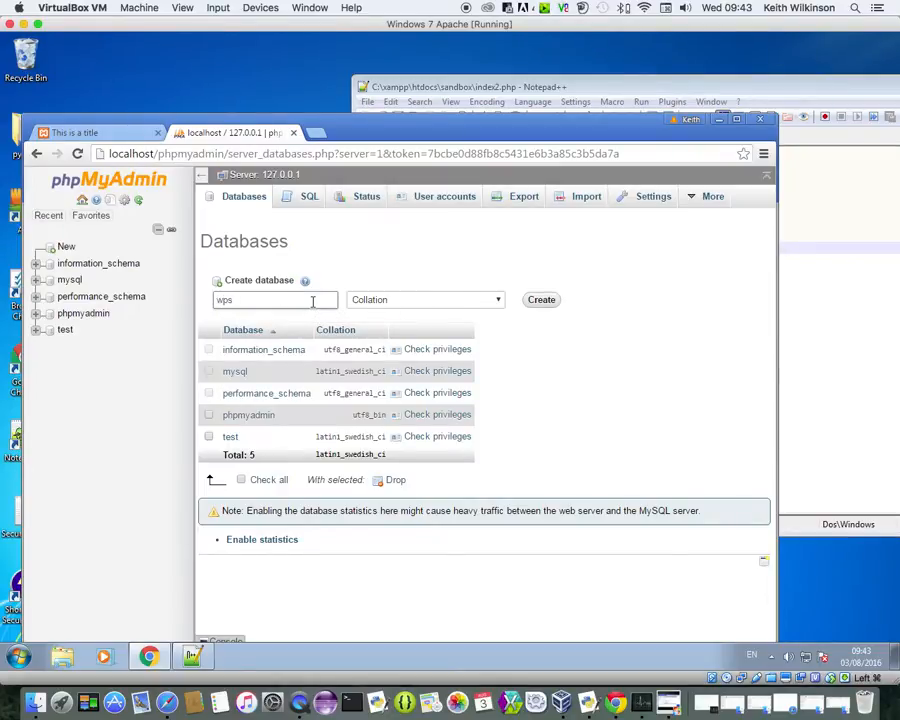
left_click(540, 300)
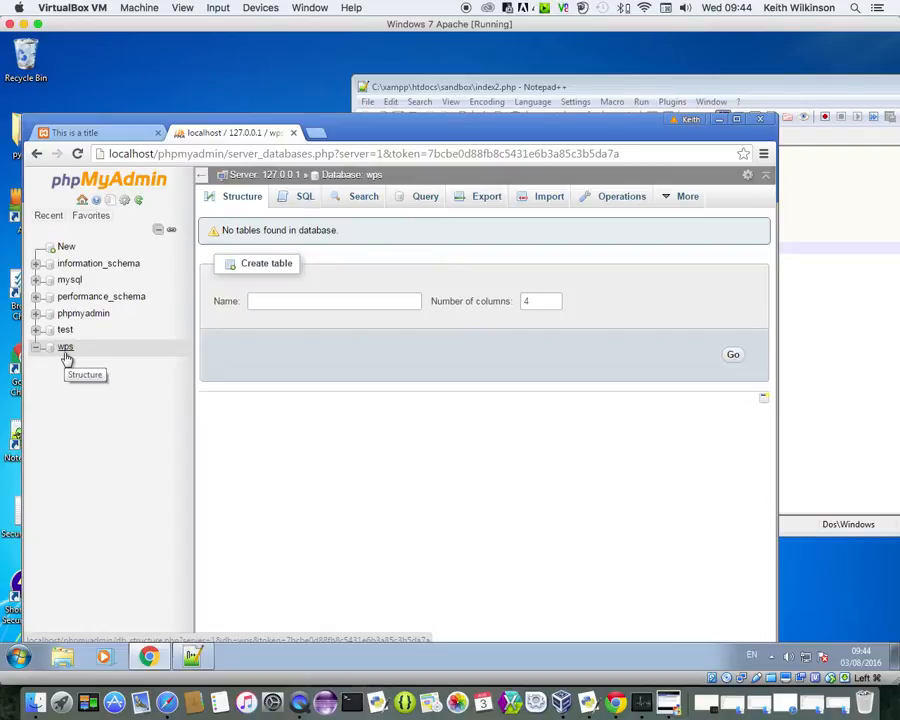
Step: Name the new table Person, fixing the typo, and go ahead with 4 columns
left_click(302, 301)
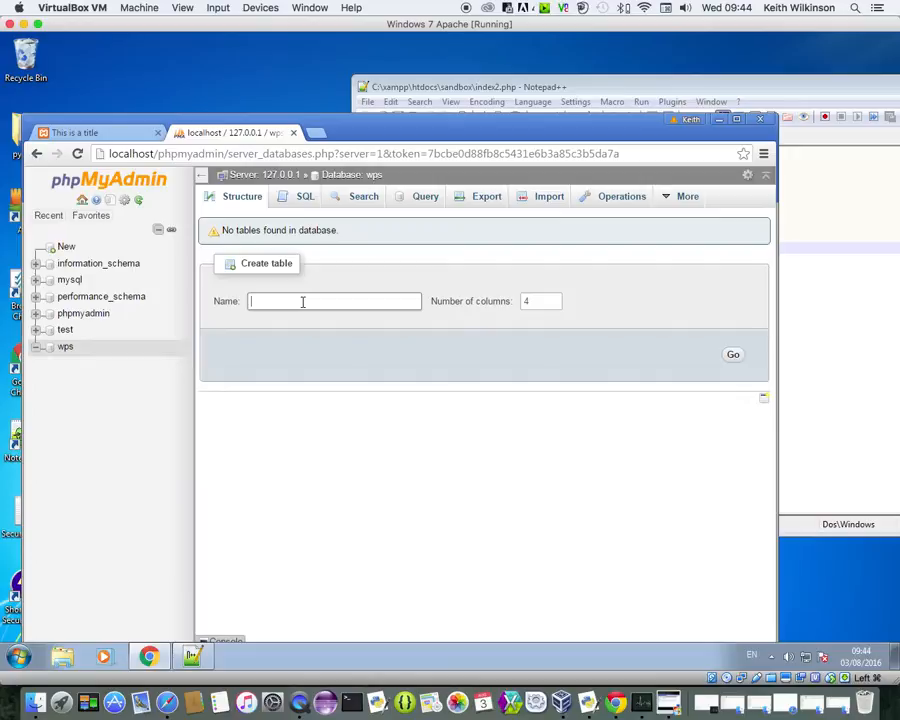
type("Person")
left_click_drag(259, 302, 250, 302)
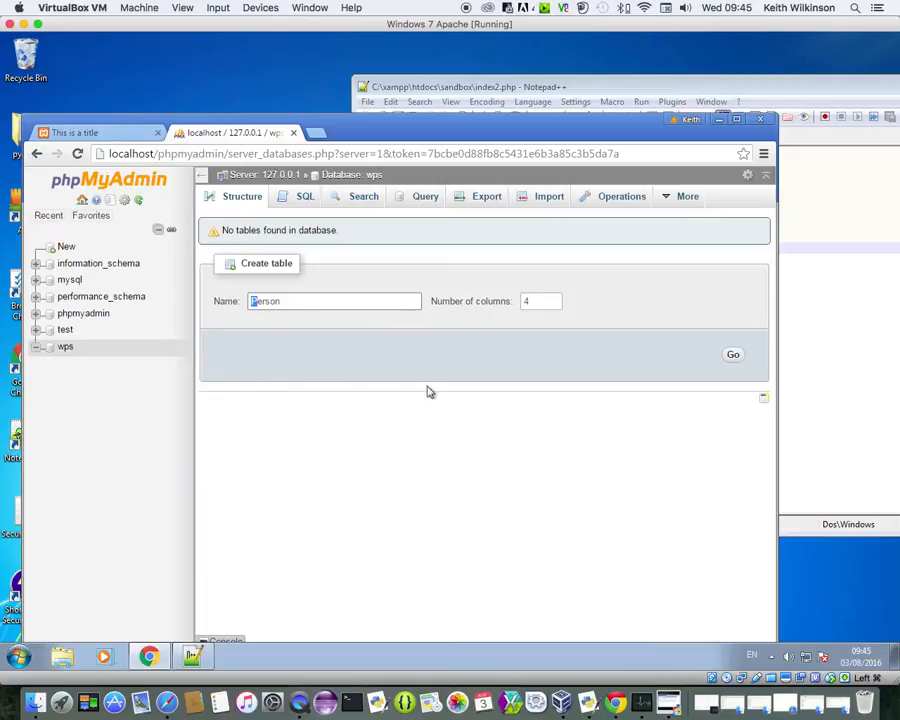
left_click(731, 356)
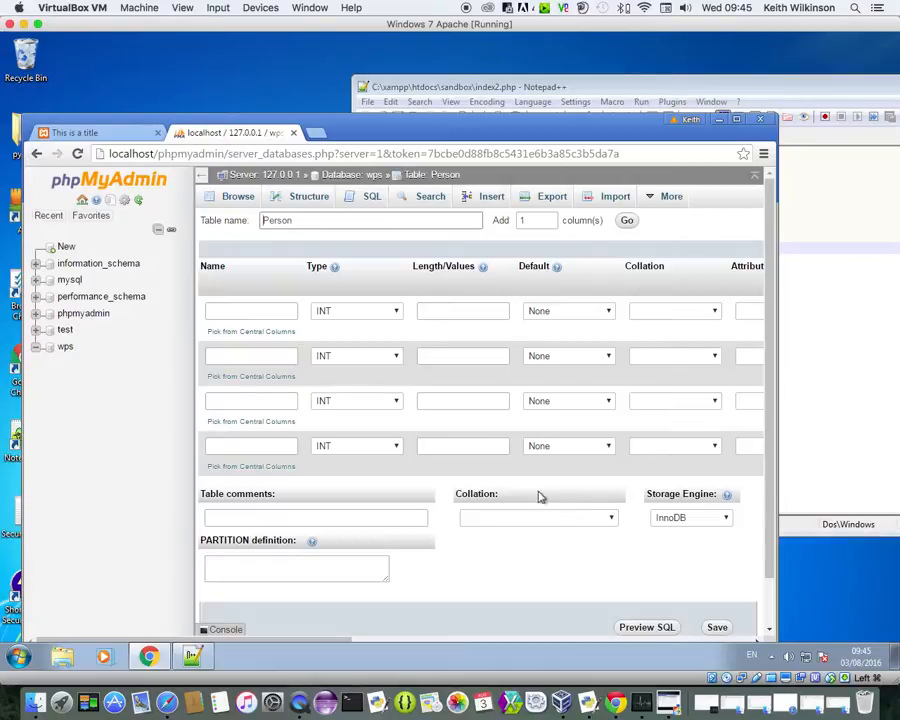
Step: Enter id as the first column's name and scroll the form over to the Index column
left_click(267, 317)
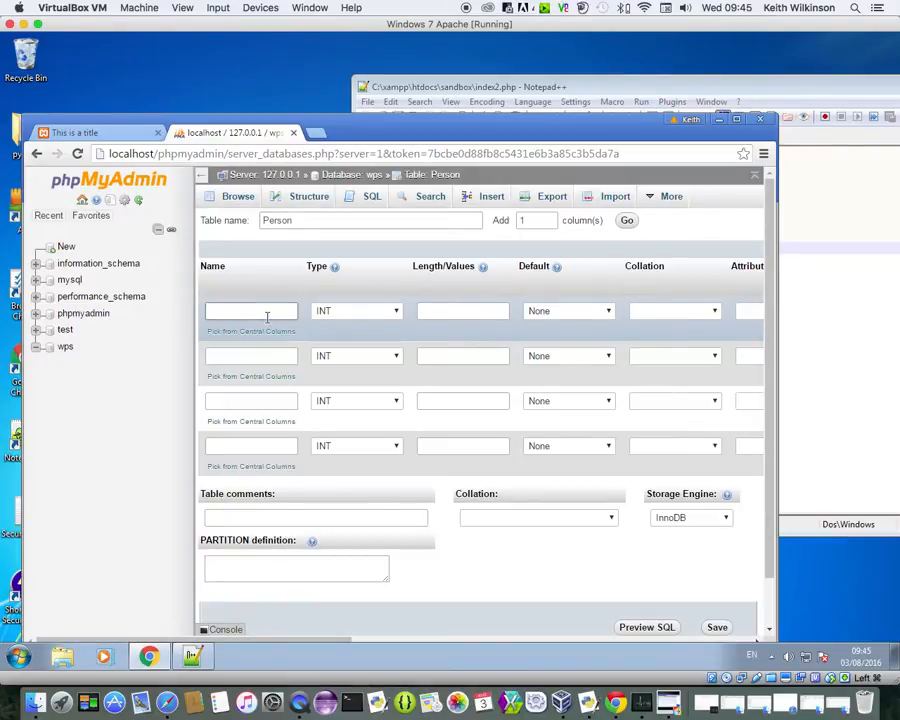
type("id")
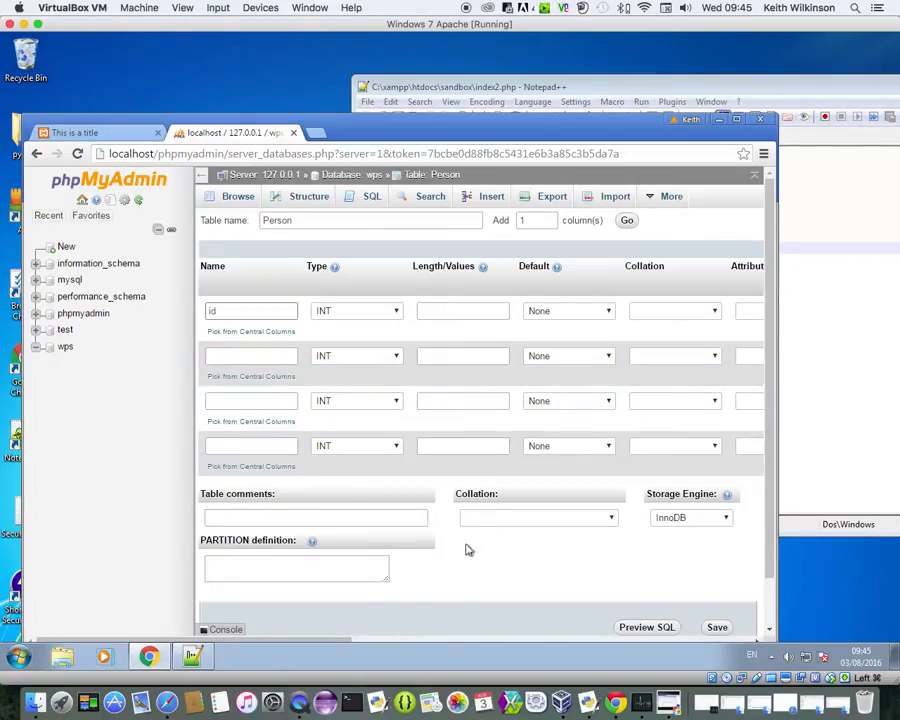
left_click_drag(393, 135, 385, 88)
left_click_drag(302, 593, 460, 594)
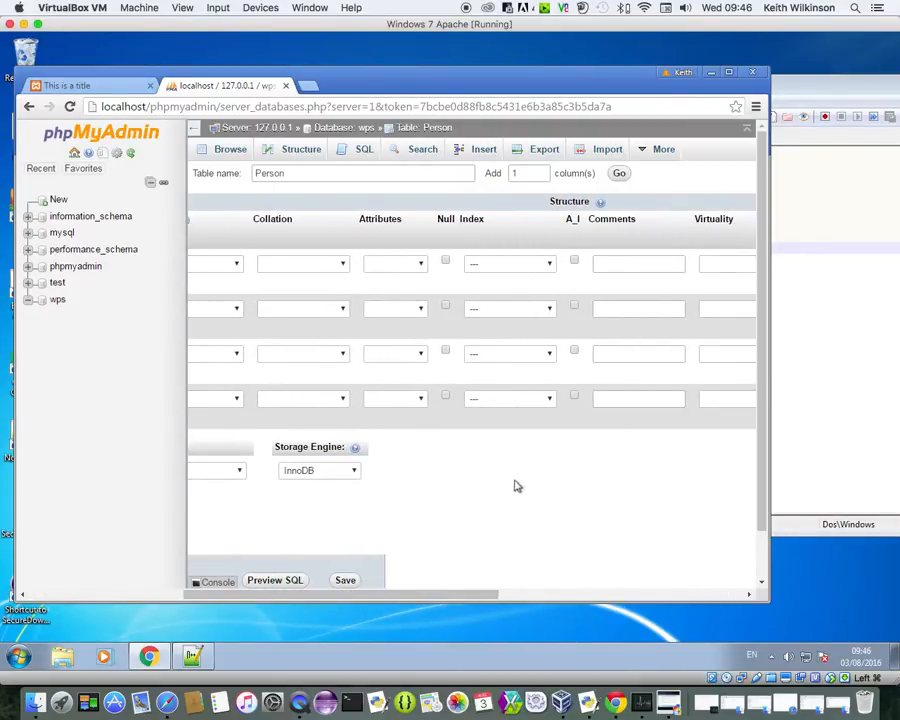
Step: Set id's Index to PRIMARY, confirm the Add index dialog, and enable A_I
left_click(549, 264)
left_click(522, 290)
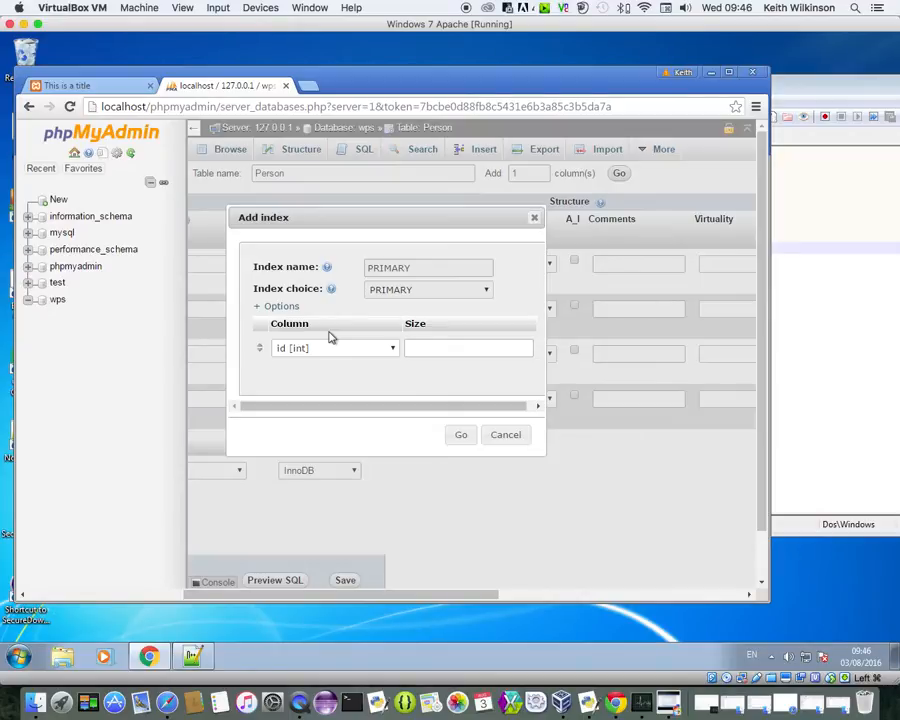
left_click(465, 436)
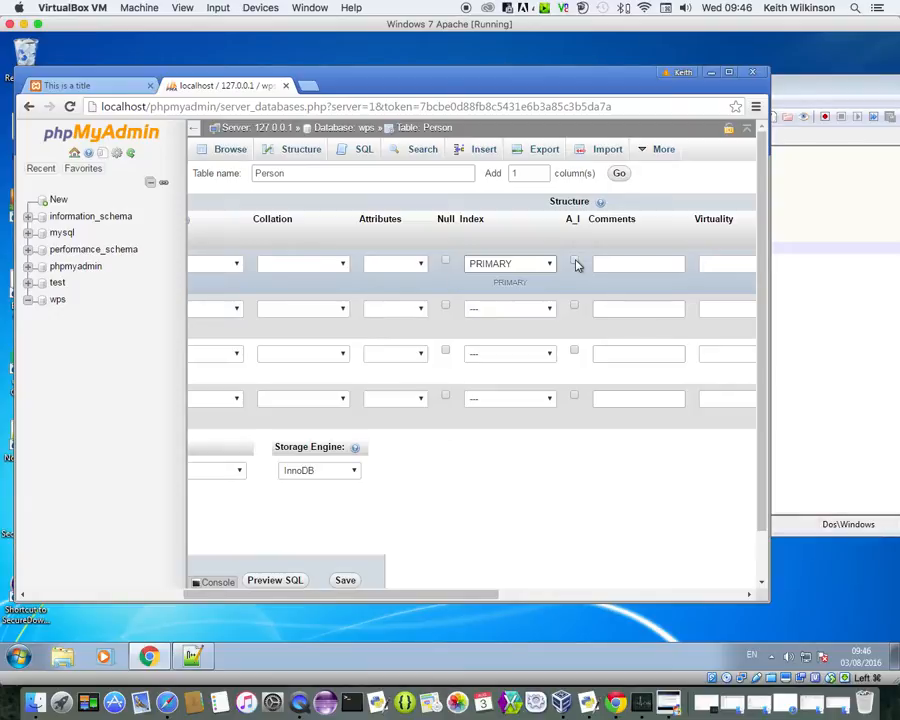
left_click(575, 263)
left_click_drag(476, 597, 452, 593)
left_click(639, 259)
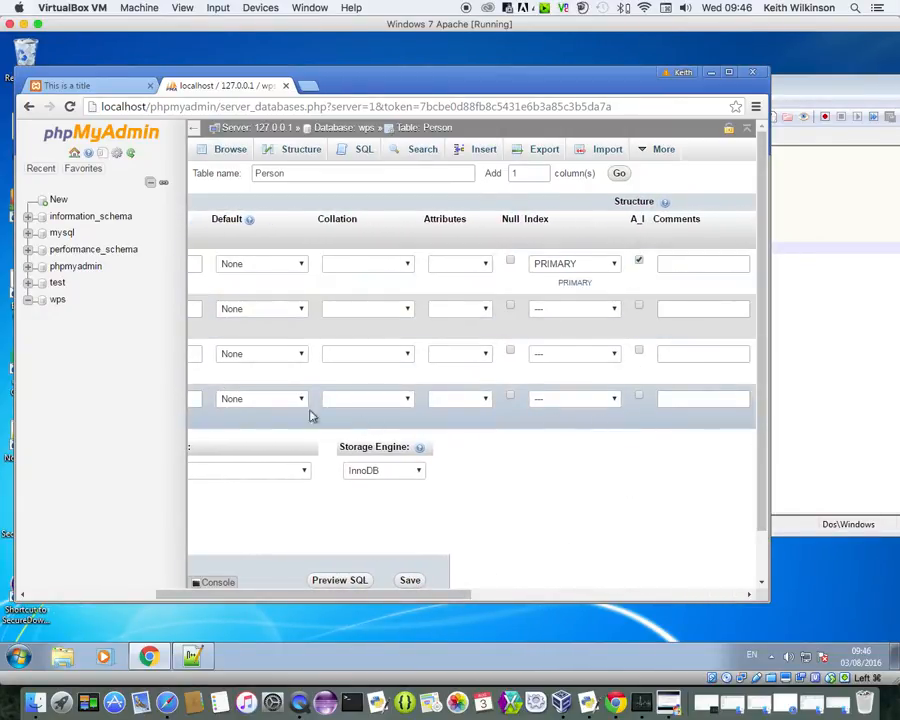
left_click_drag(416, 594, 269, 594)
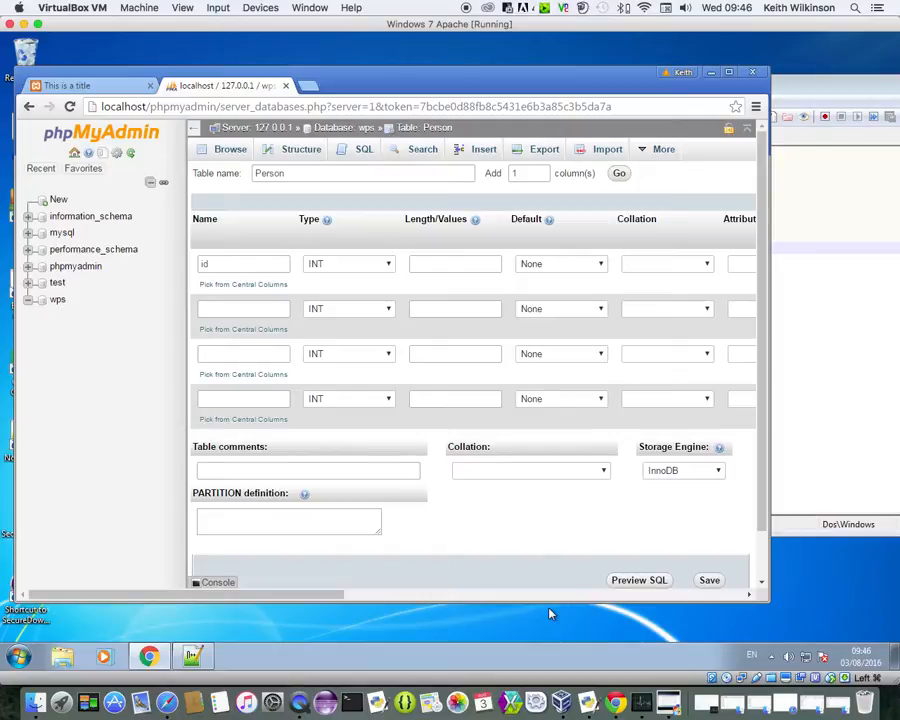
Step: Name the second column firstname, correcting typos, and show its data type list
left_click(272, 311)
type("first")
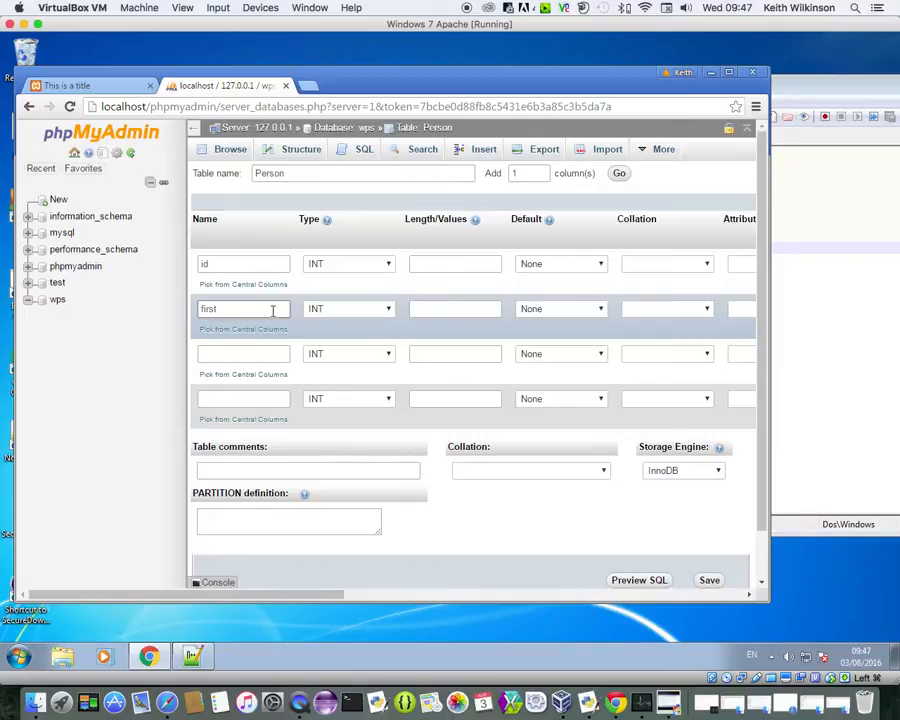
type("name")
key("BackSpace")
key("BackSpace")
key("BackSpace")
key("BackSpace")
type("Nam")
key("BackSpace")
key("BackSpace")
key("BackSpace")
type("name")
left_click(390, 311)
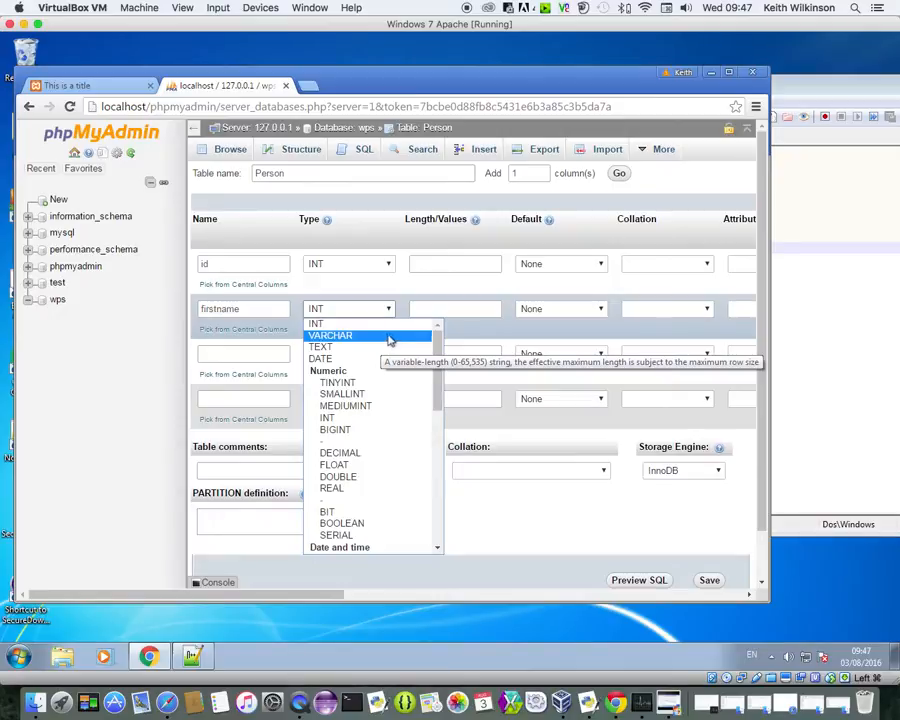
Step: Make firstname a VARCHAR column with length 15
left_click(398, 335)
left_click(437, 306)
type("15")
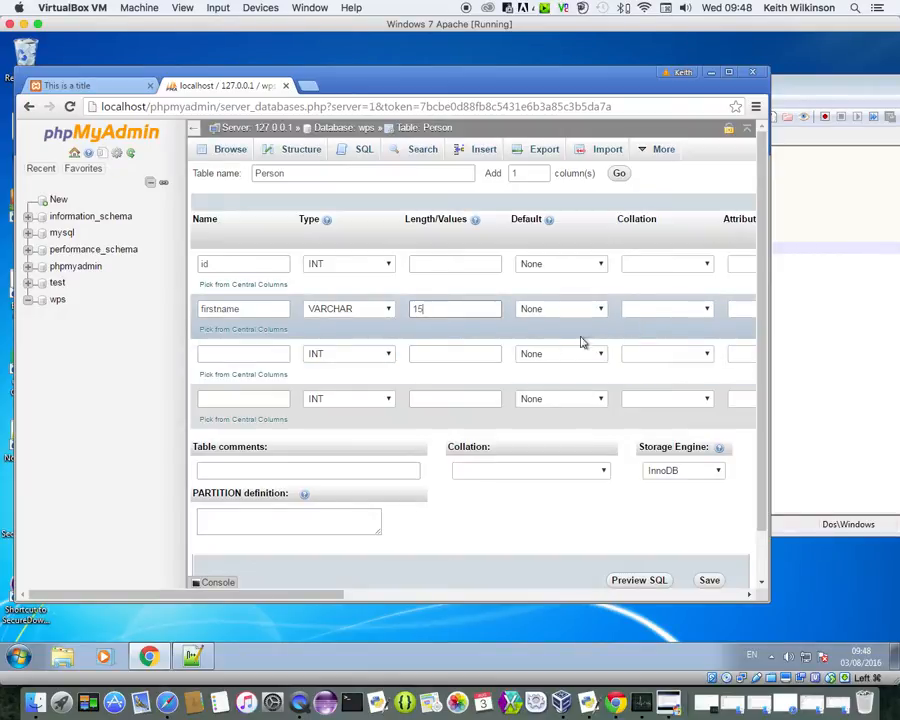
Step: Define the third column as lastname, VARCHAR with length 20
left_click(274, 354)
type("la")
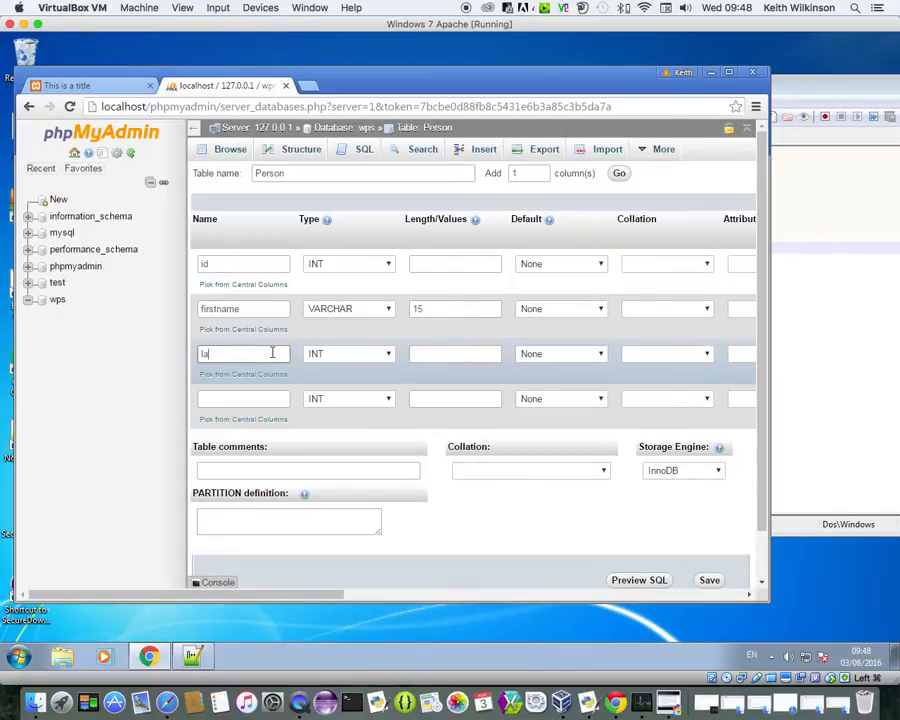
type("stname")
left_click(380, 355)
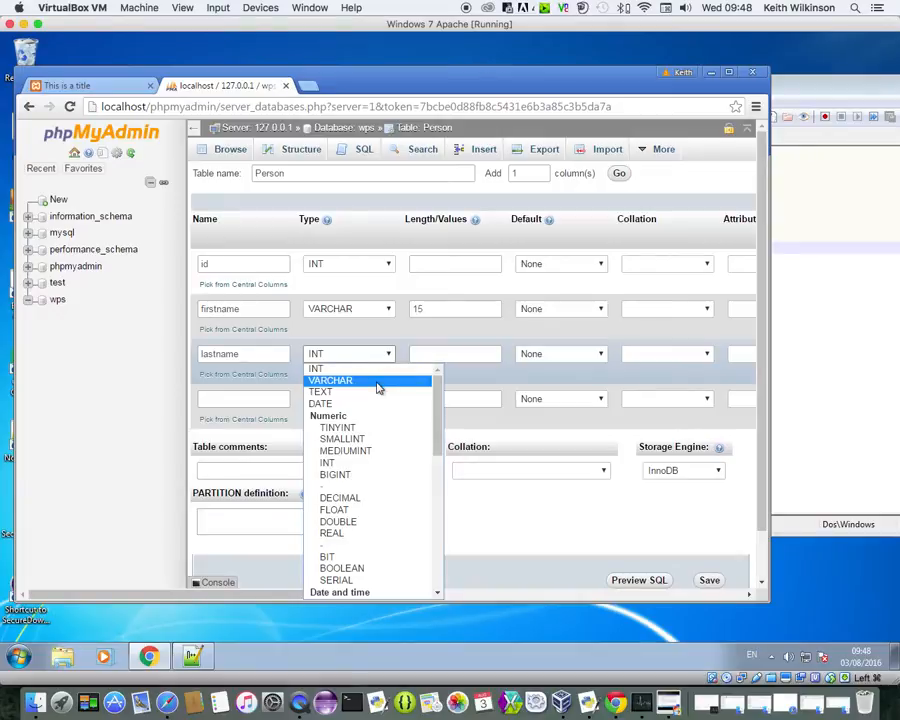
left_click(378, 386)
left_click(420, 354)
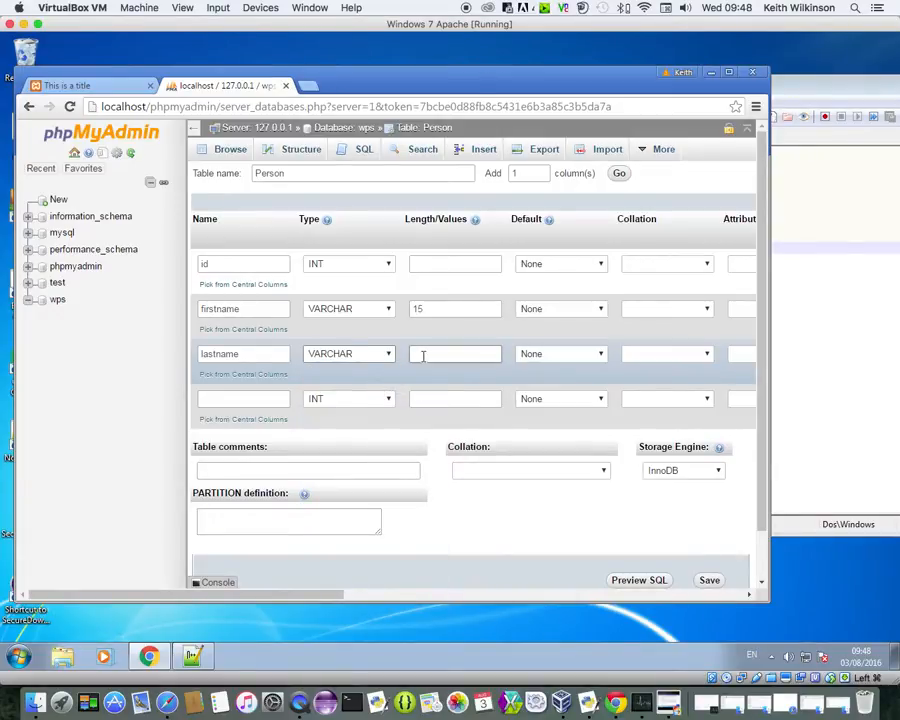
type("20")
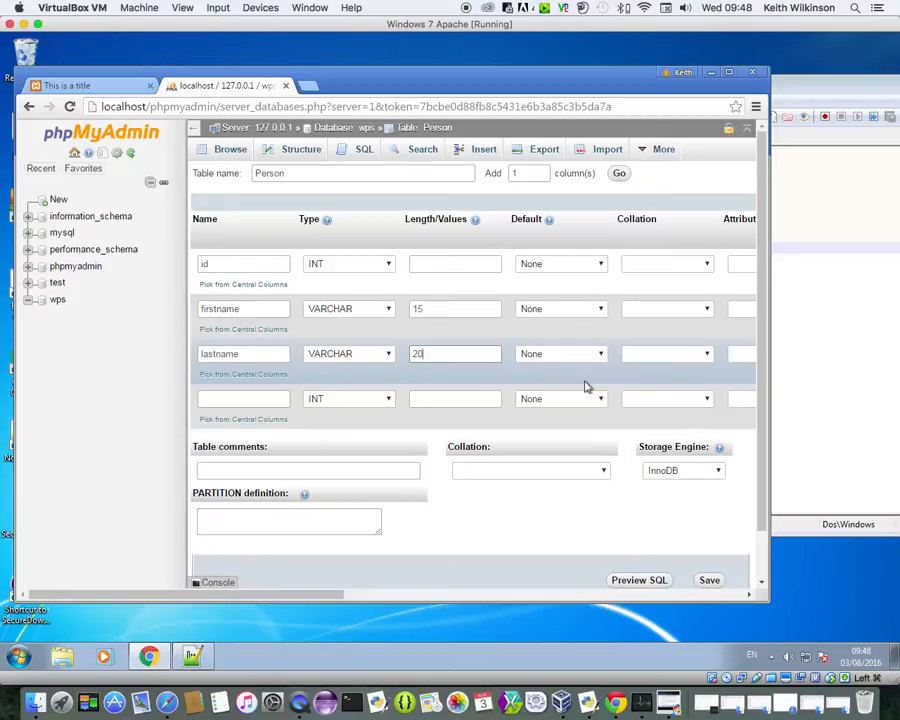
Step: Name the fourth column age
left_click(260, 401)
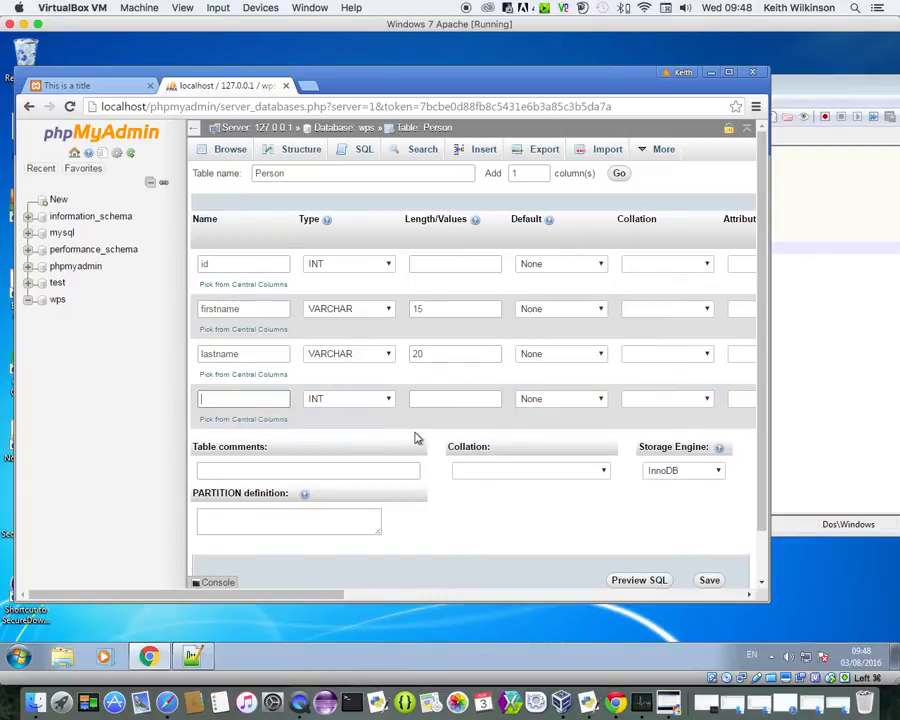
type("age")
scroll(727, 552, "down", 2)
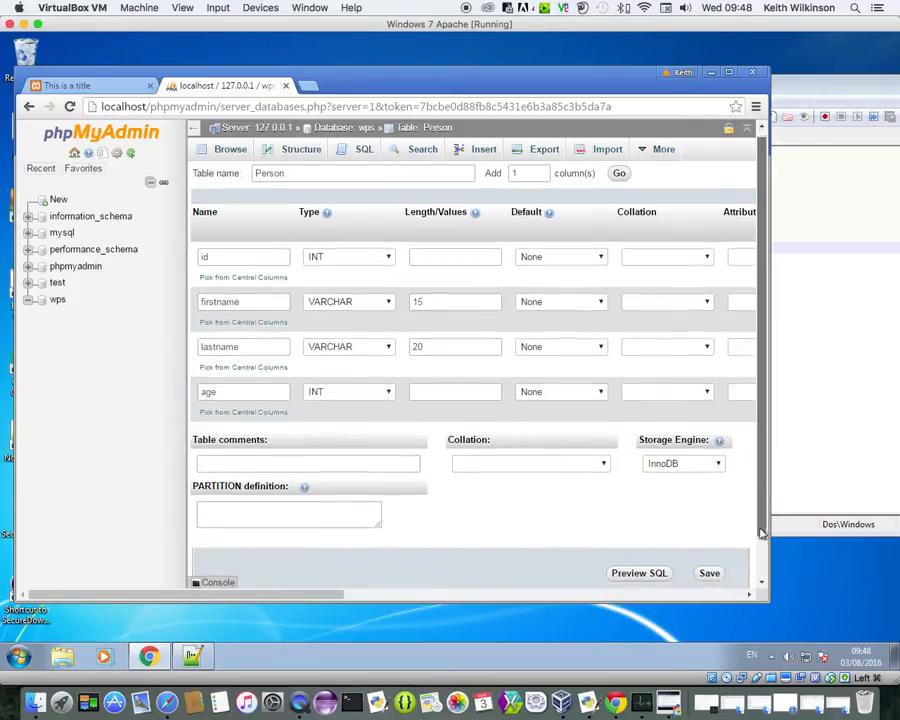
Step: Save the Person table with id (auto-increment primary key), firstname, lastname and age columns
left_click(712, 530)
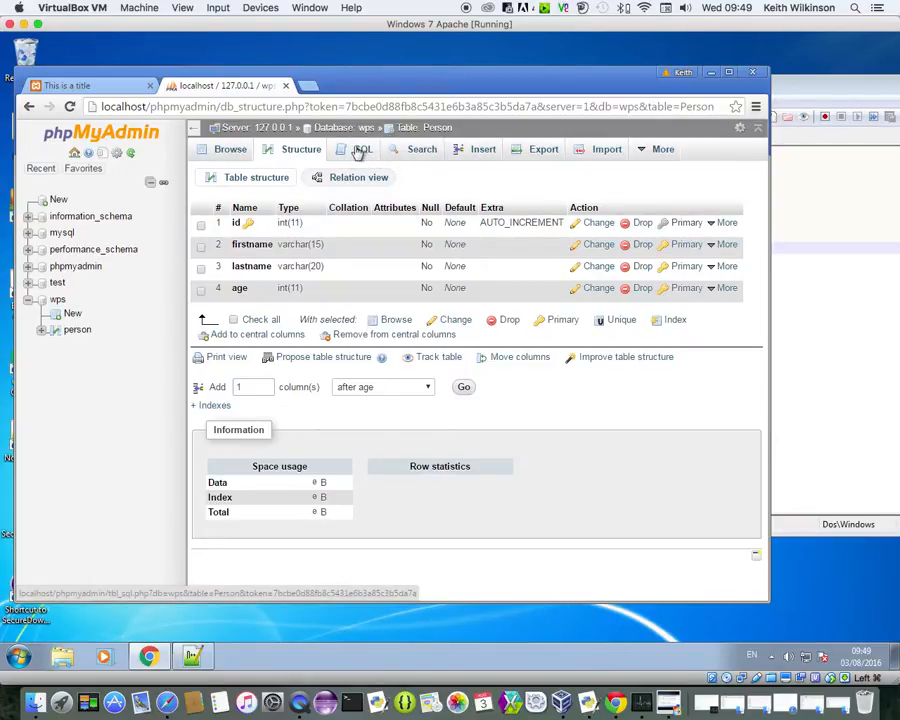
Step: Enter Joe Bloggs, age 20, as the first row in the Person insert form
left_click(470, 156)
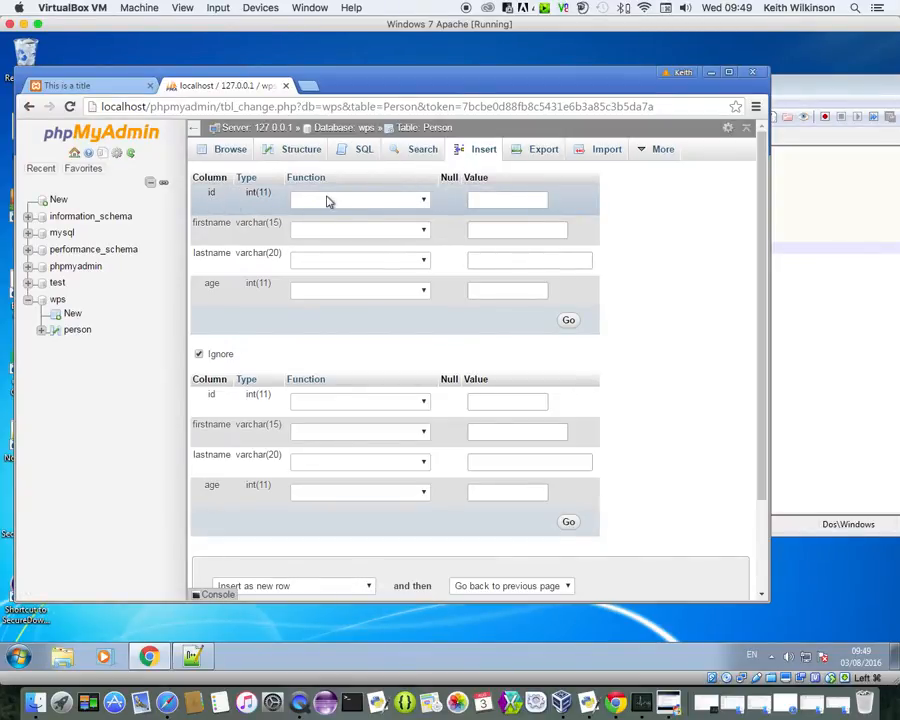
left_click(487, 200)
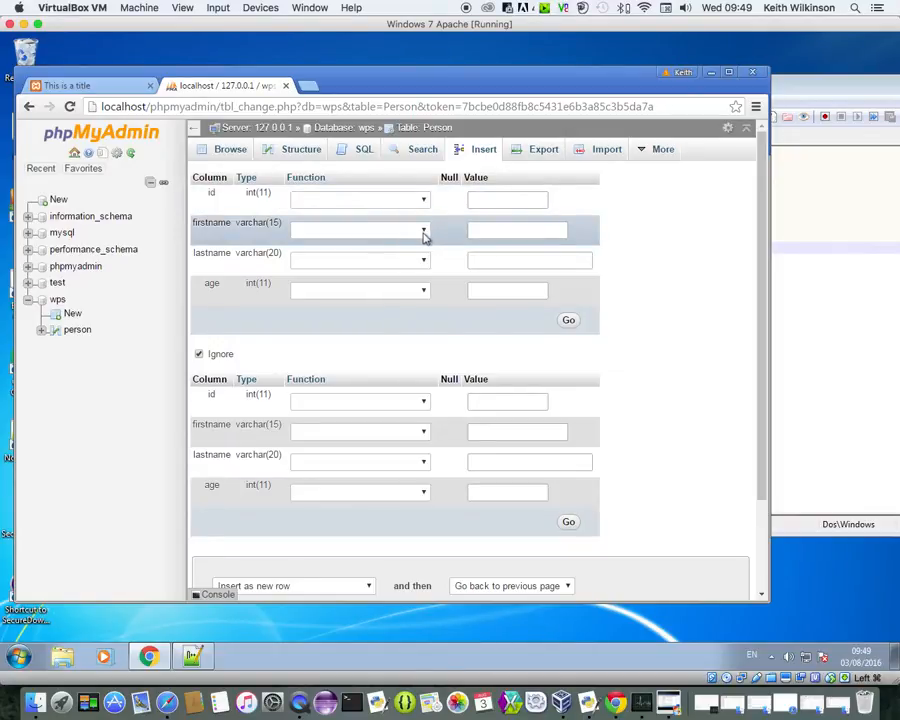
left_click(492, 231)
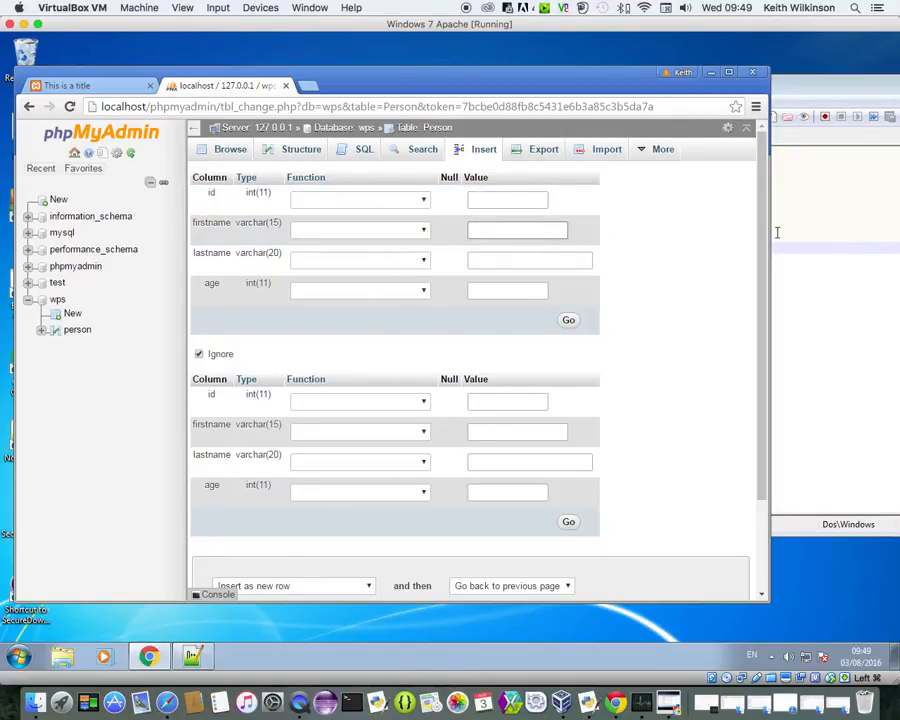
type("Joe")
left_click(559, 256)
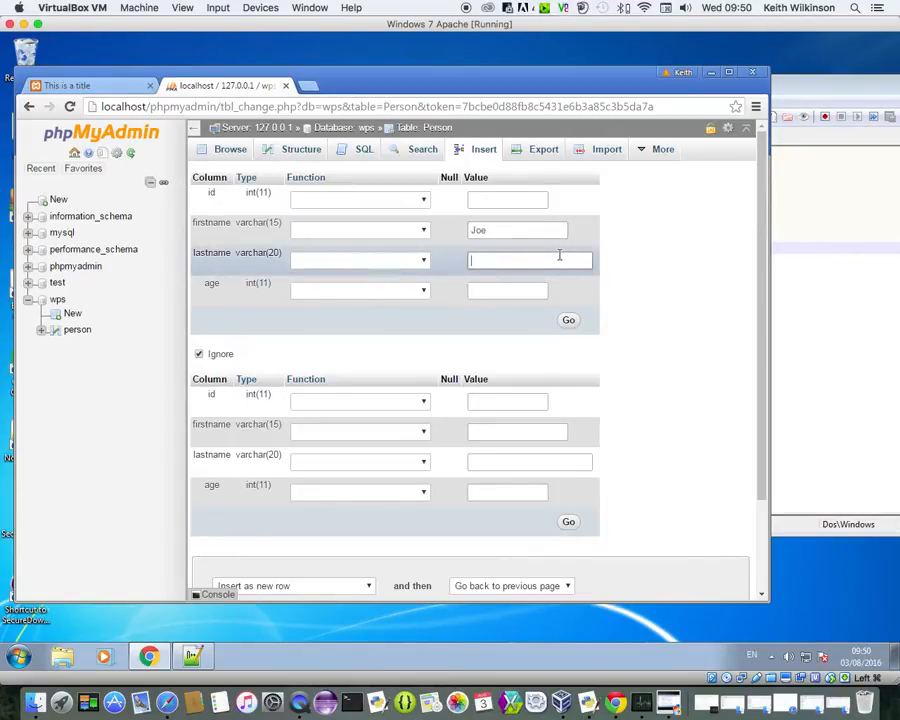
type("Bloggs")
left_click(508, 289)
type("20")
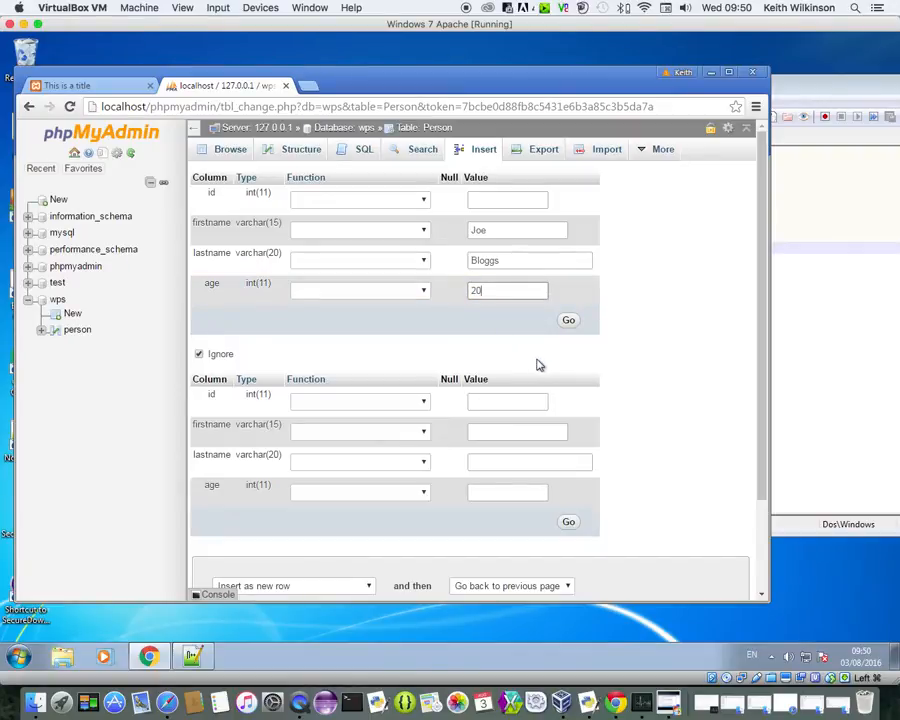
Step: Add Jane Smith aged 30 as the second row and insert both, with 'Insert another new row' afterwards
left_click(490, 431)
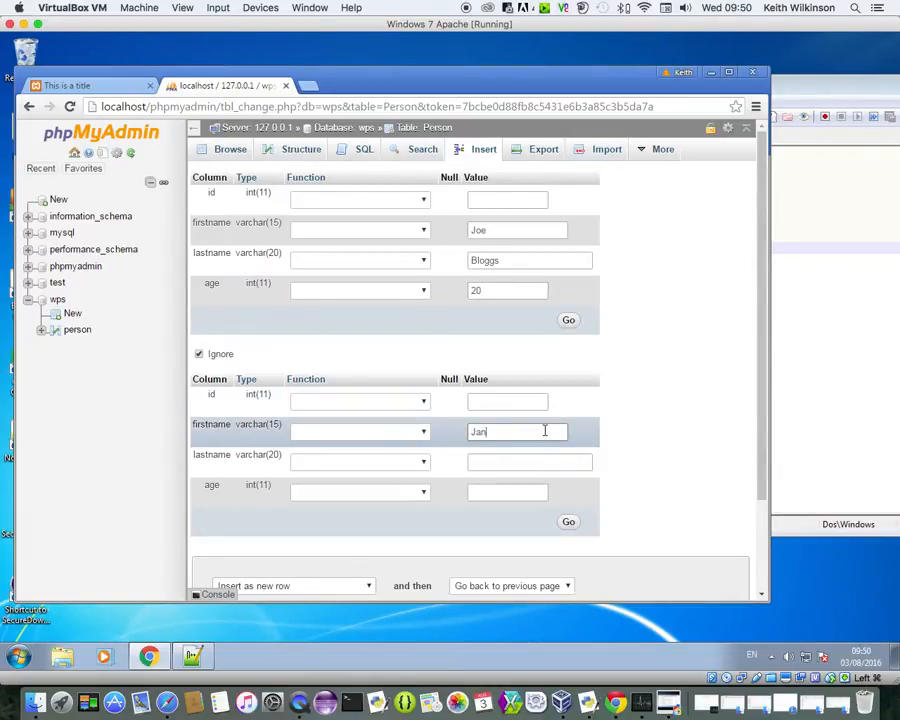
left_click(533, 461)
type("Smith")
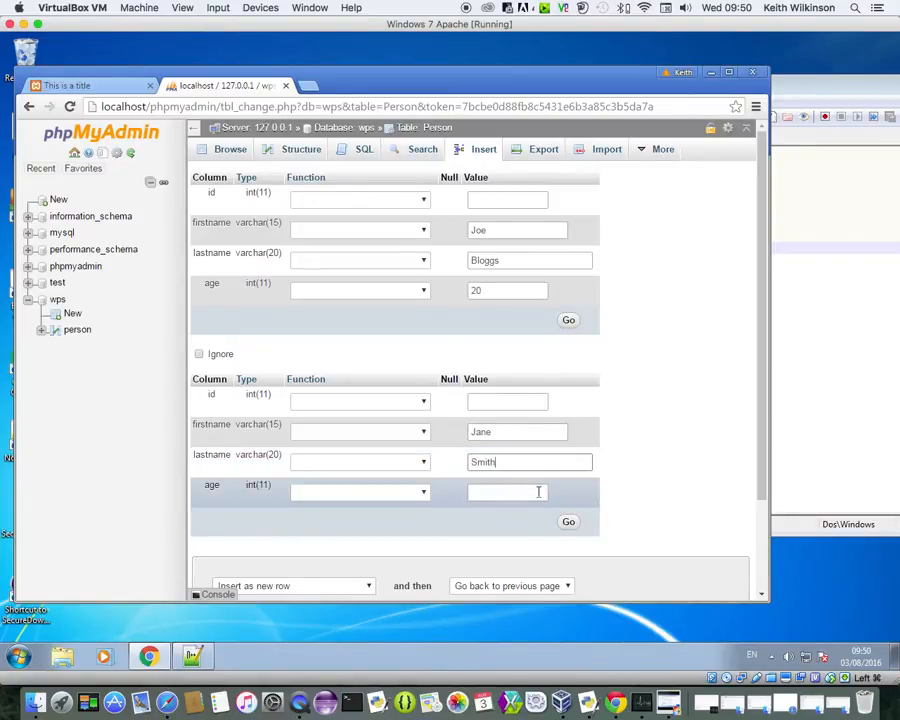
left_click(520, 492)
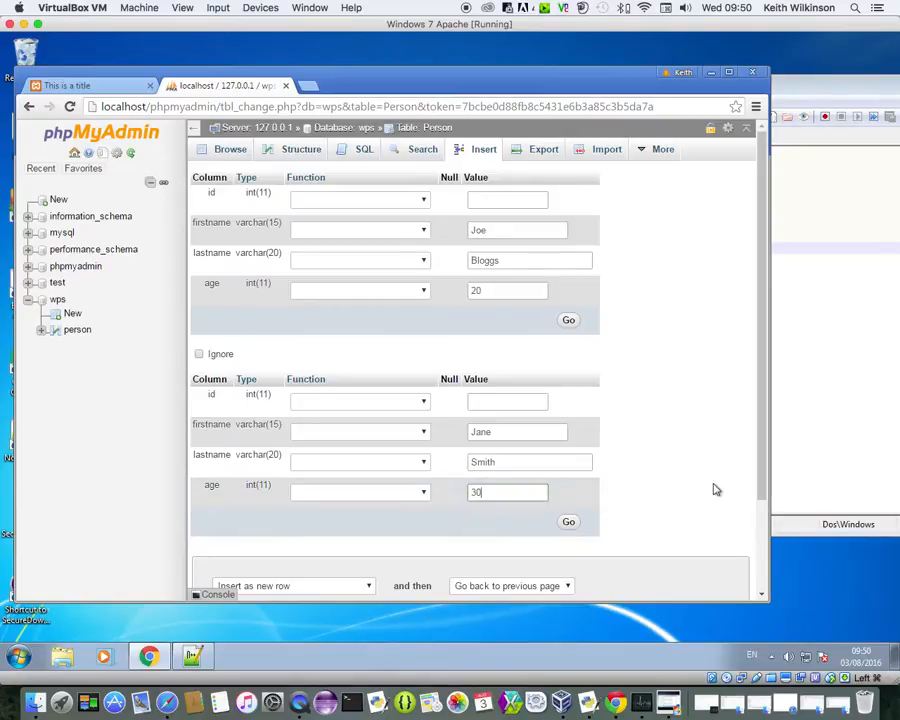
left_click_drag(760, 448, 757, 509)
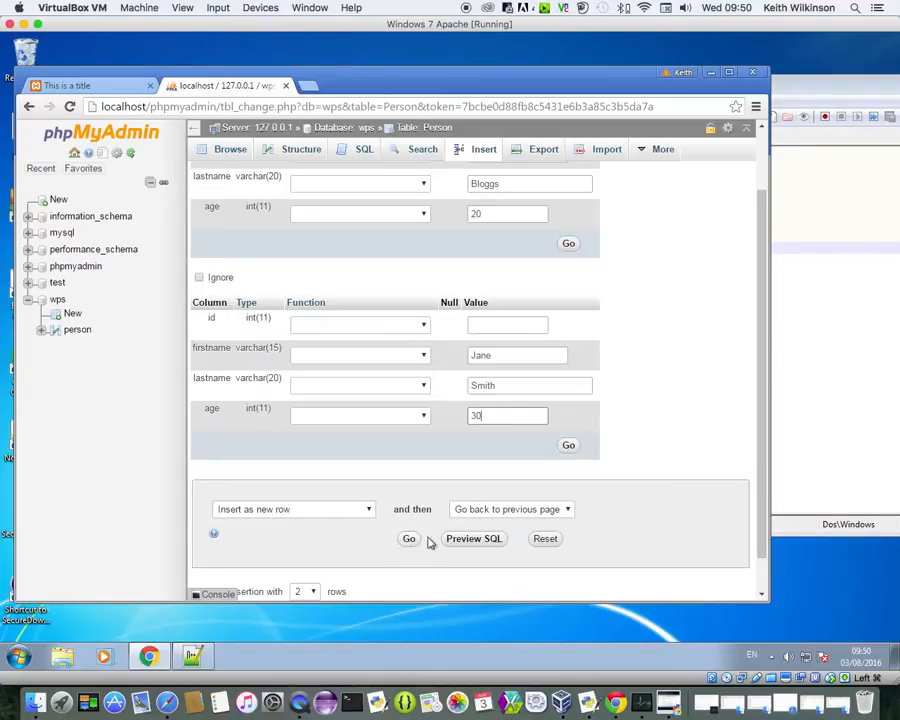
left_click(566, 512)
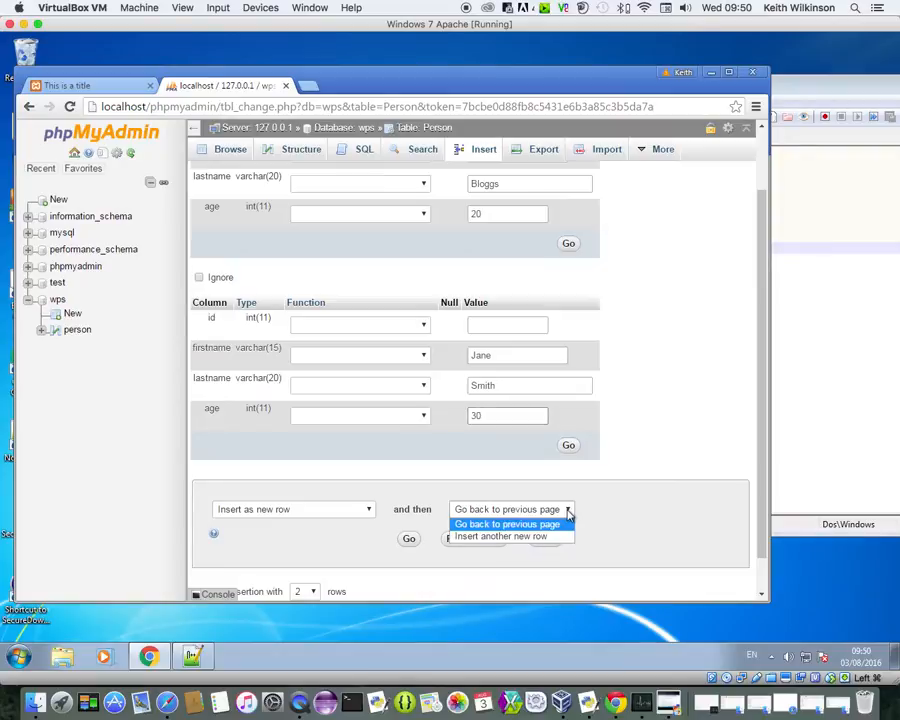
left_click(553, 538)
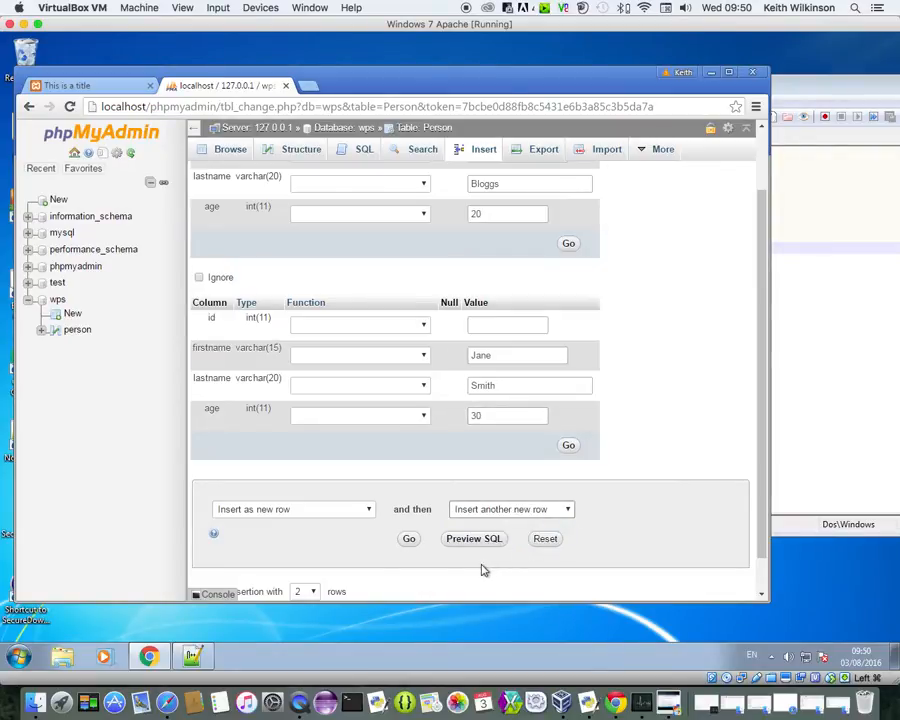
left_click(410, 541)
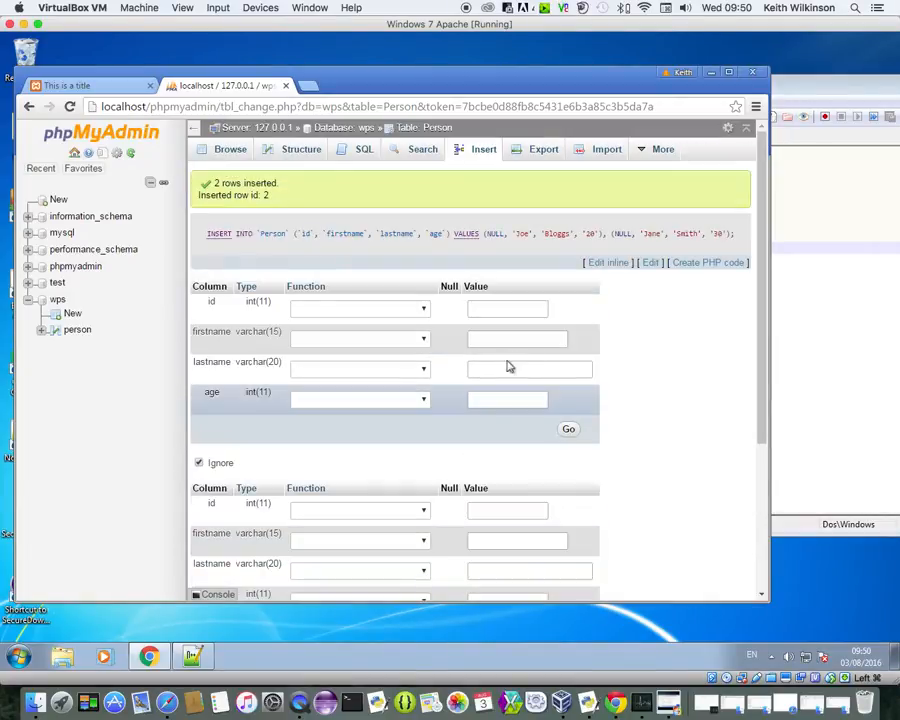
Step: Fill the first new row with Arthur Negus, age 30
left_click(489, 339)
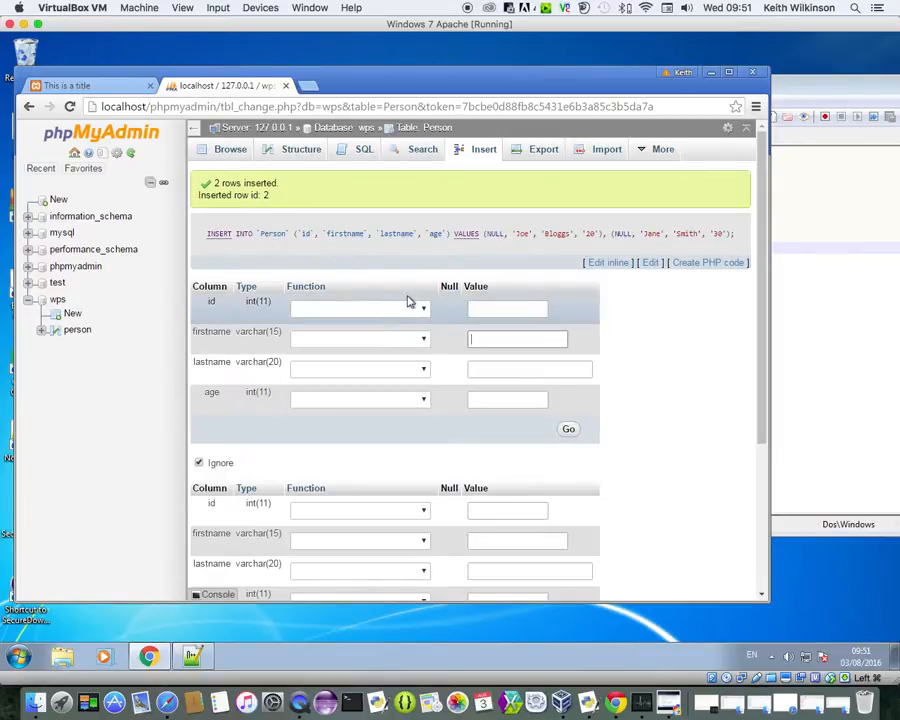
left_click(492, 343)
type("Arthur")
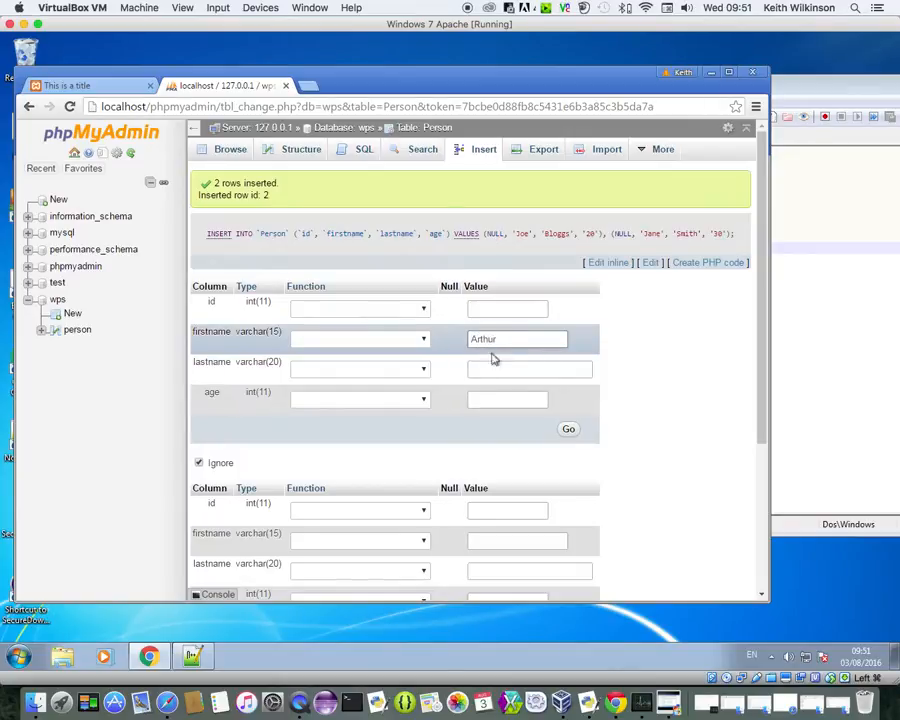
left_click(489, 365)
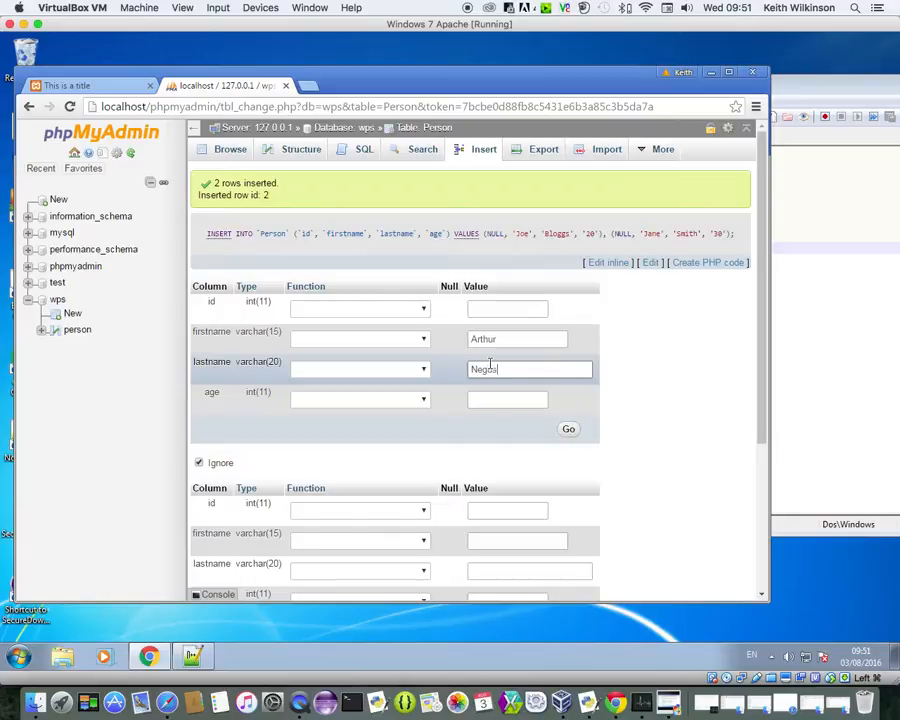
left_click(488, 394)
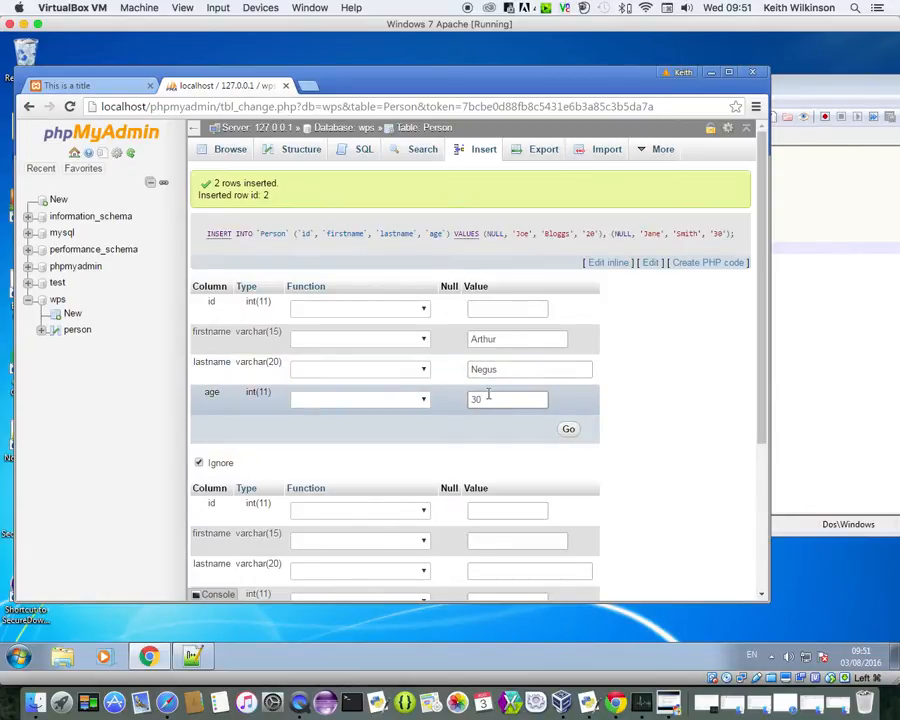
Step: Fill the second row with Joe Smith, age 40, then insert with 'Go back to previous page'
left_click(508, 538)
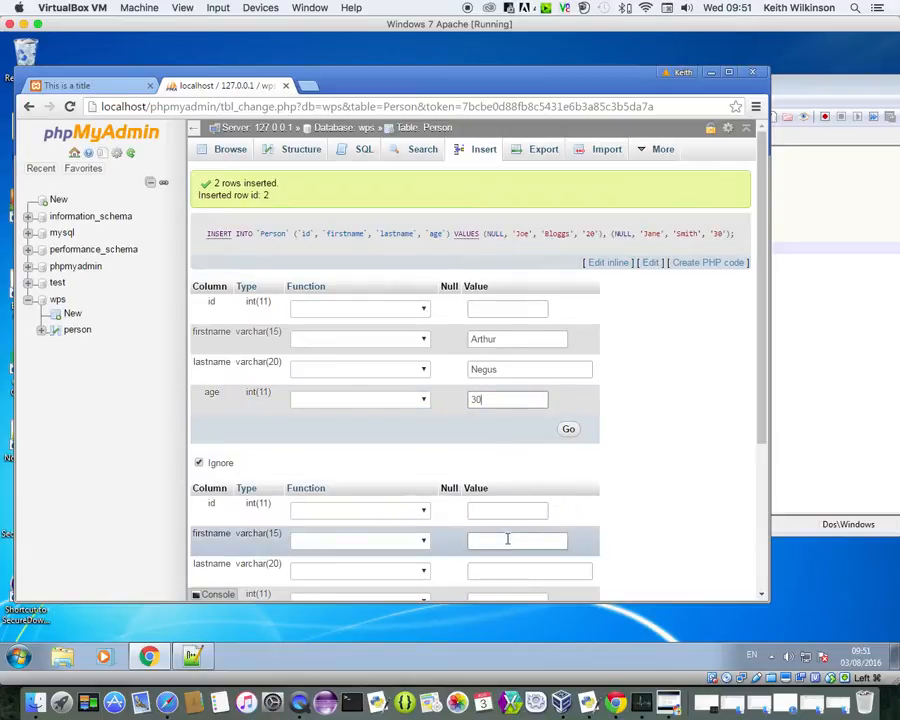
type("Joe")
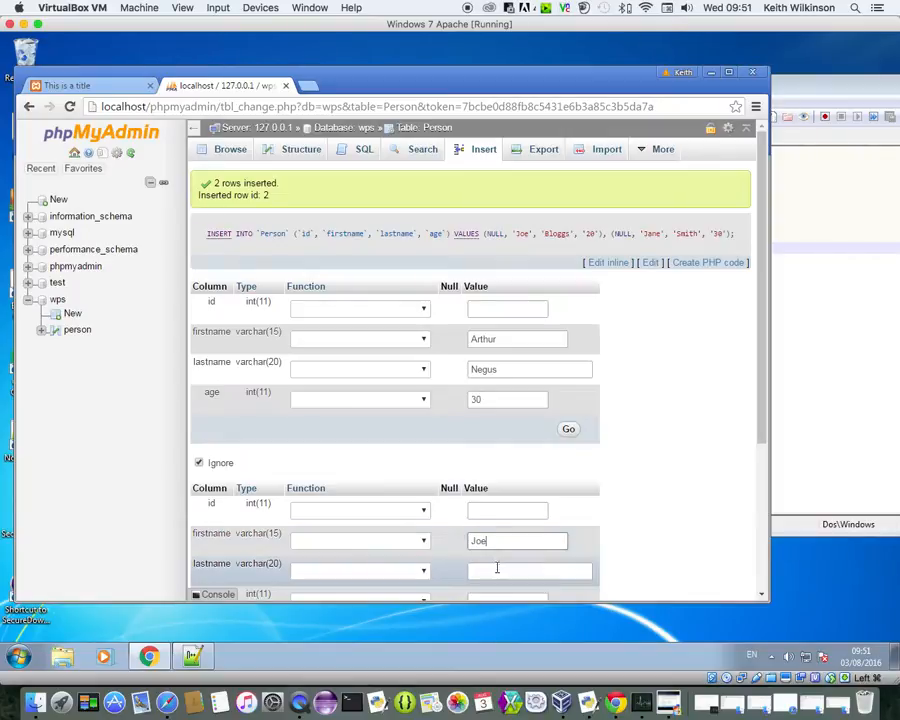
left_click(499, 569)
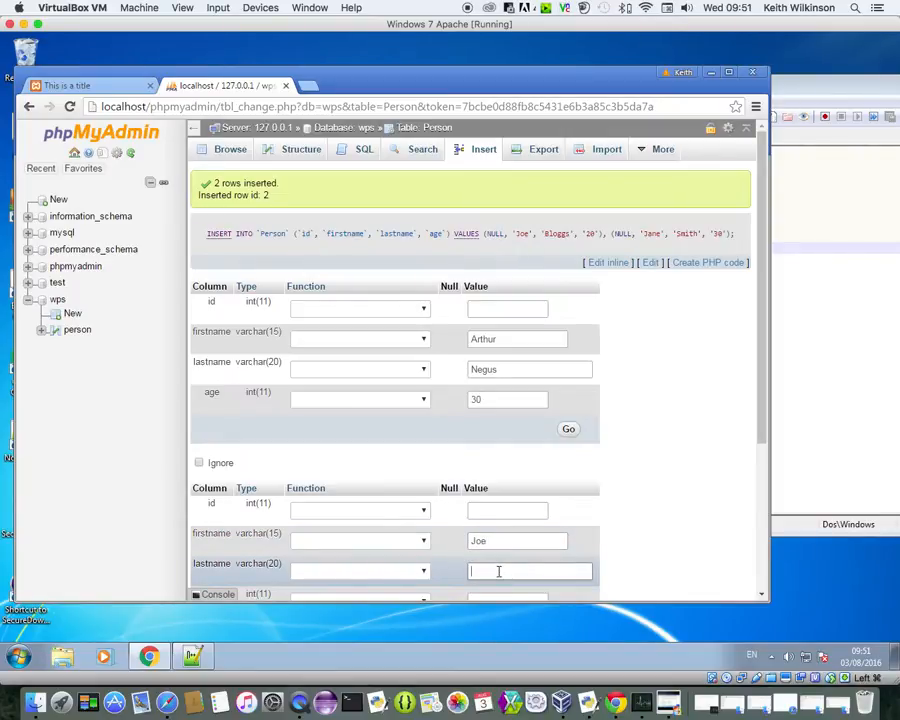
type("Sm")
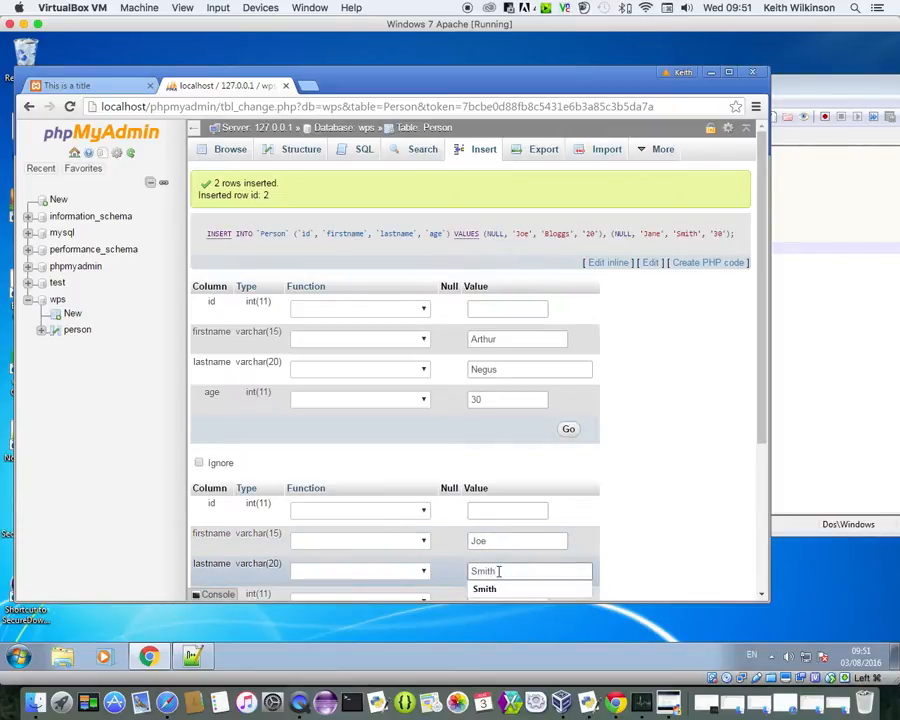
type("ith")
left_click_drag(759, 335, 650, 444)
left_click(532, 445)
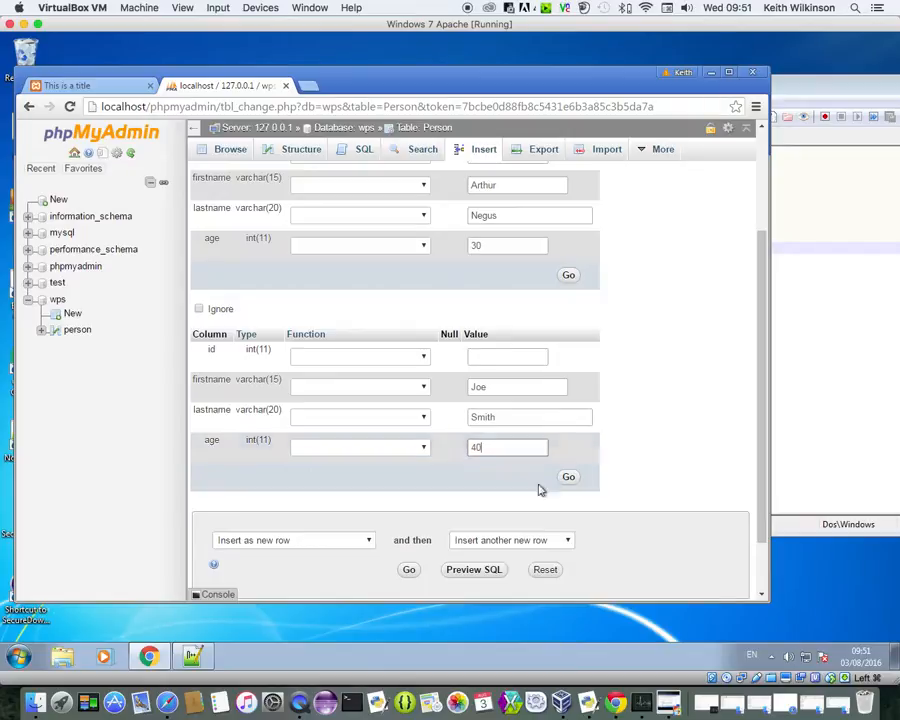
left_click(569, 545)
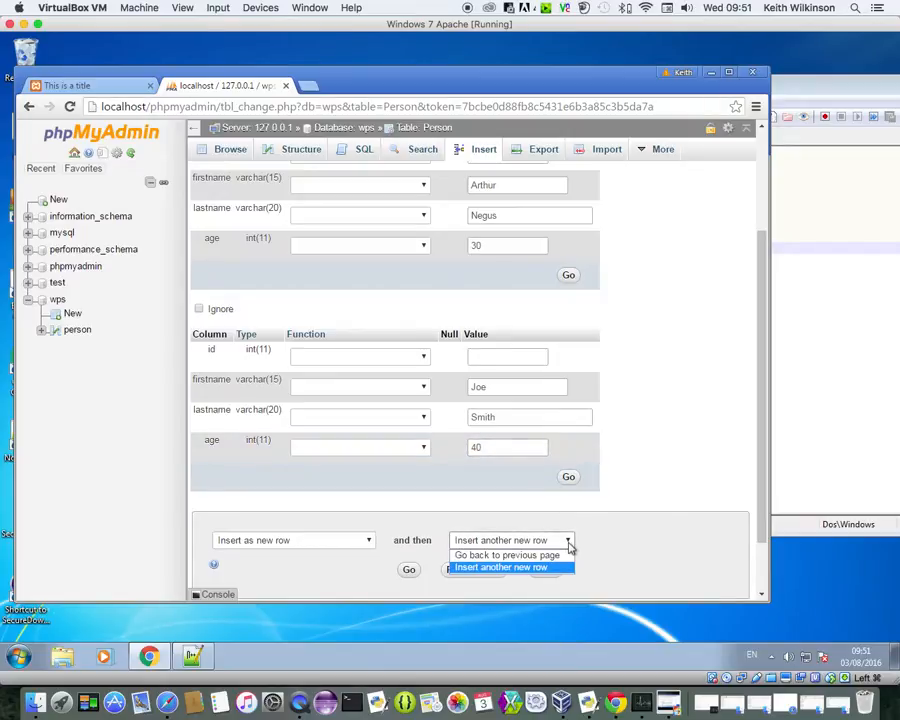
left_click(555, 552)
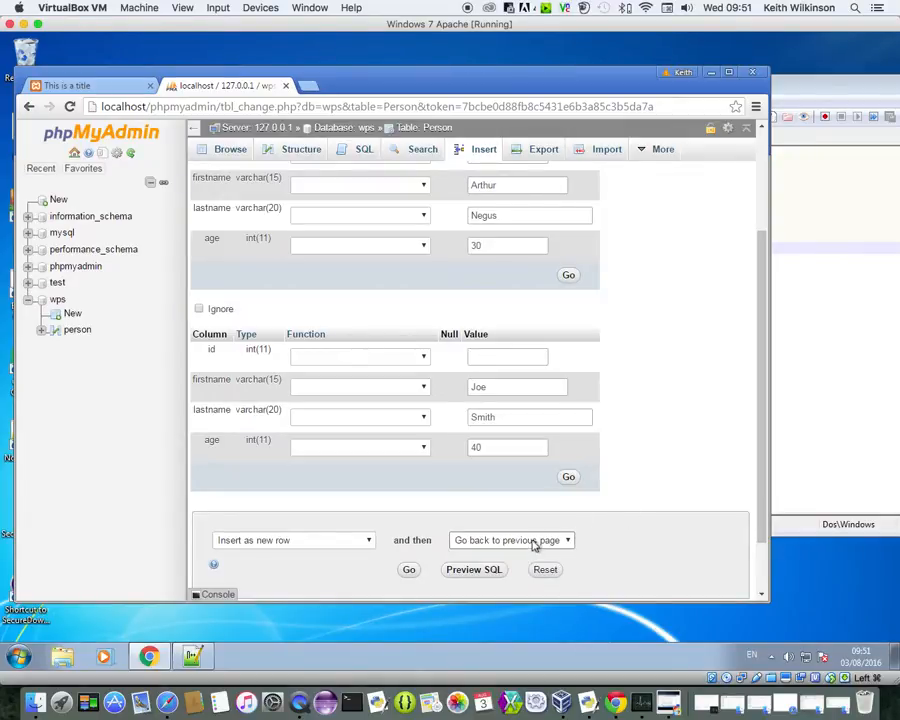
left_click(409, 570)
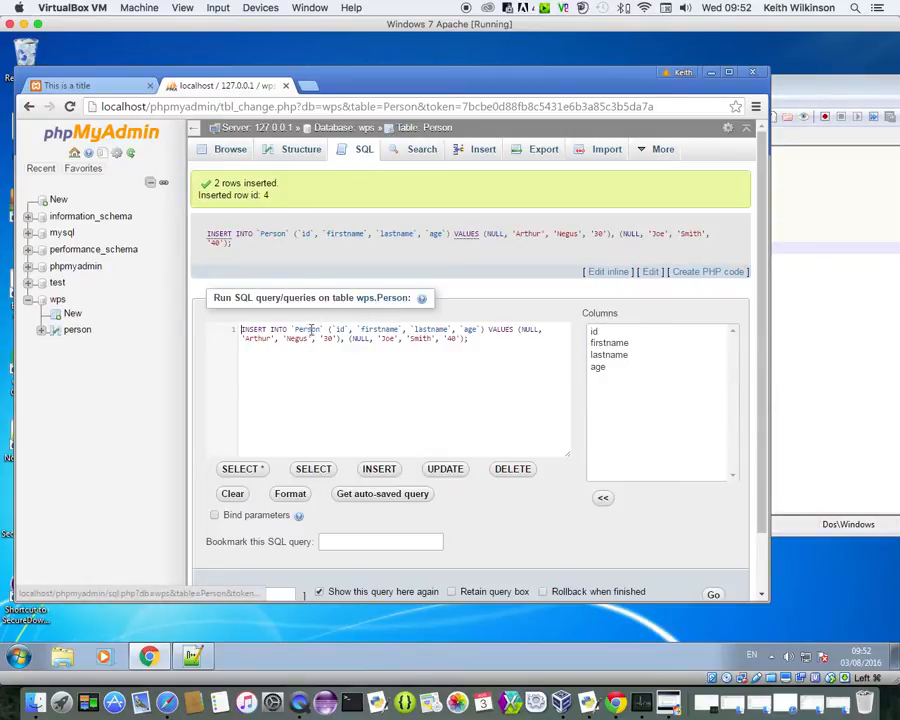
Step: Browse the Person table to list all four rows, including Arthur Negus and Joe Smith
left_click(221, 158)
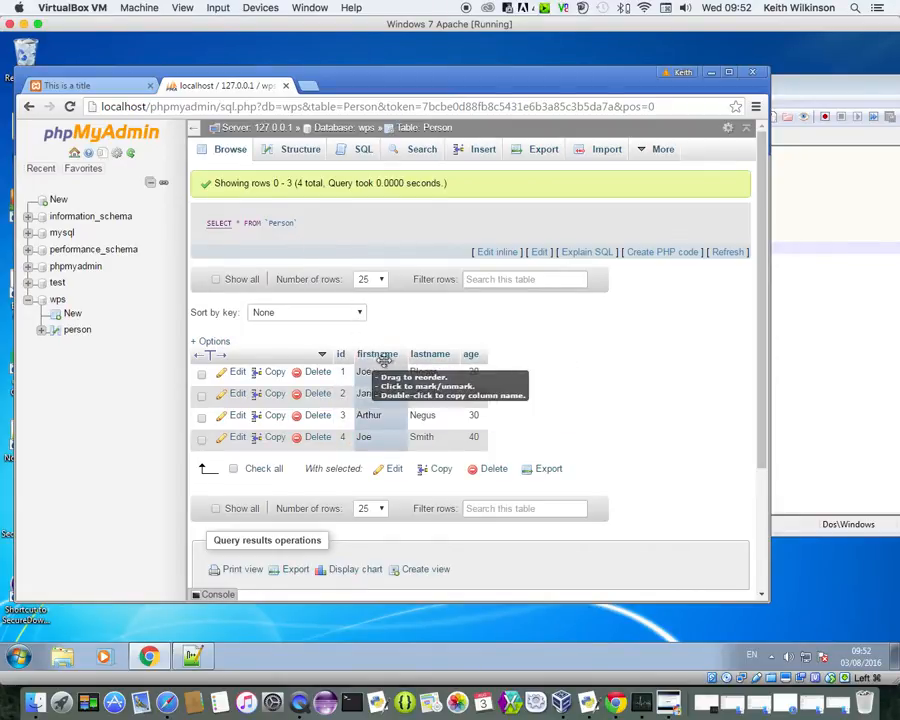
Step: Replace the default SQL query with select firstname,lastname from Person and run it
left_click(362, 155)
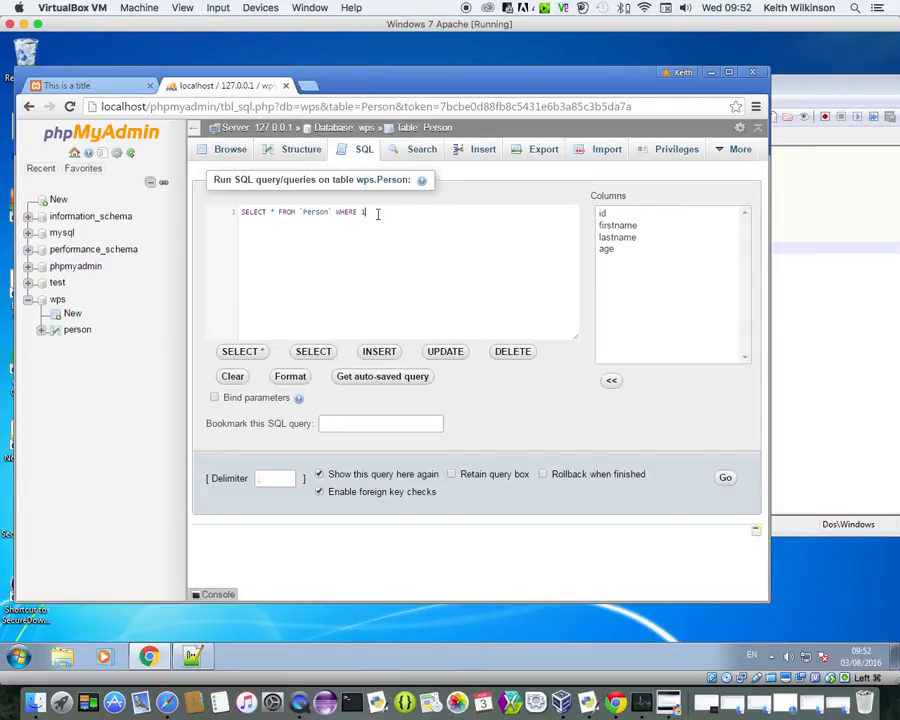
left_click_drag(380, 214, 237, 211)
type("sel")
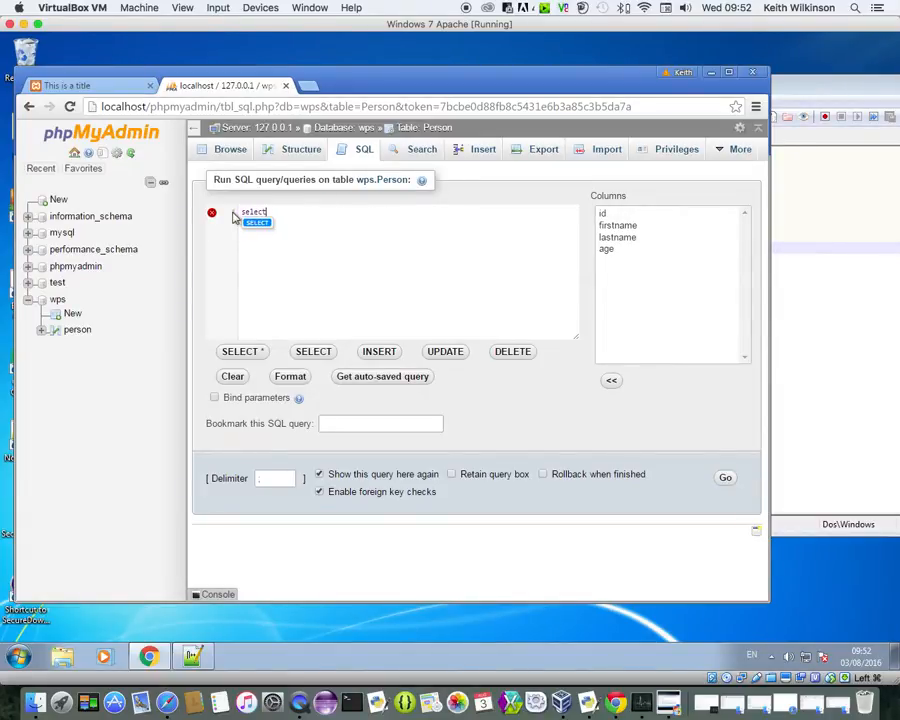
type("ect firstname")
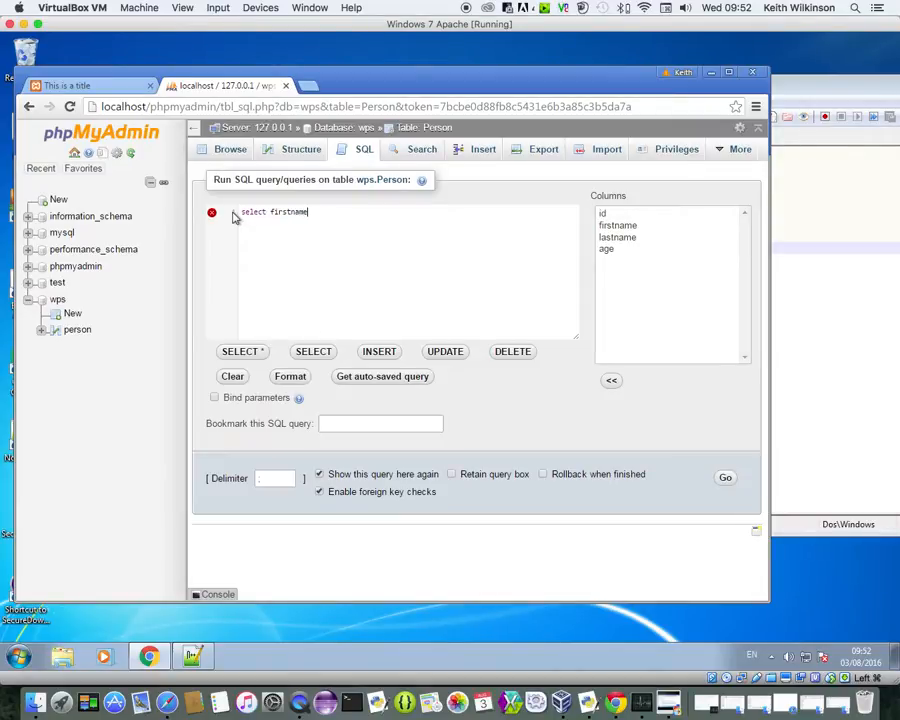
type(",lastname")
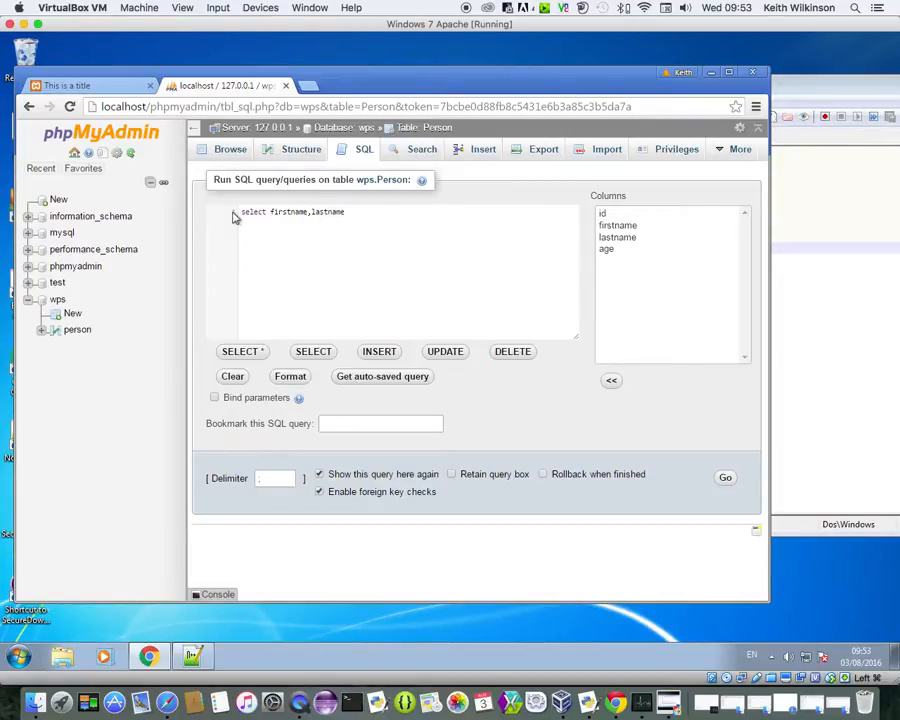
type(" from Person")
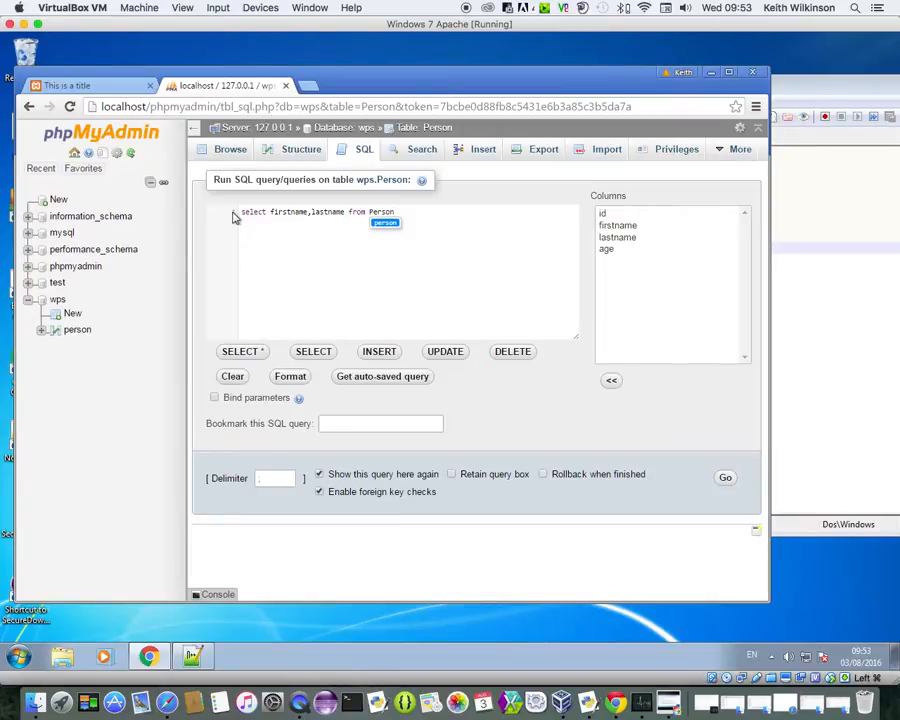
left_click(726, 480)
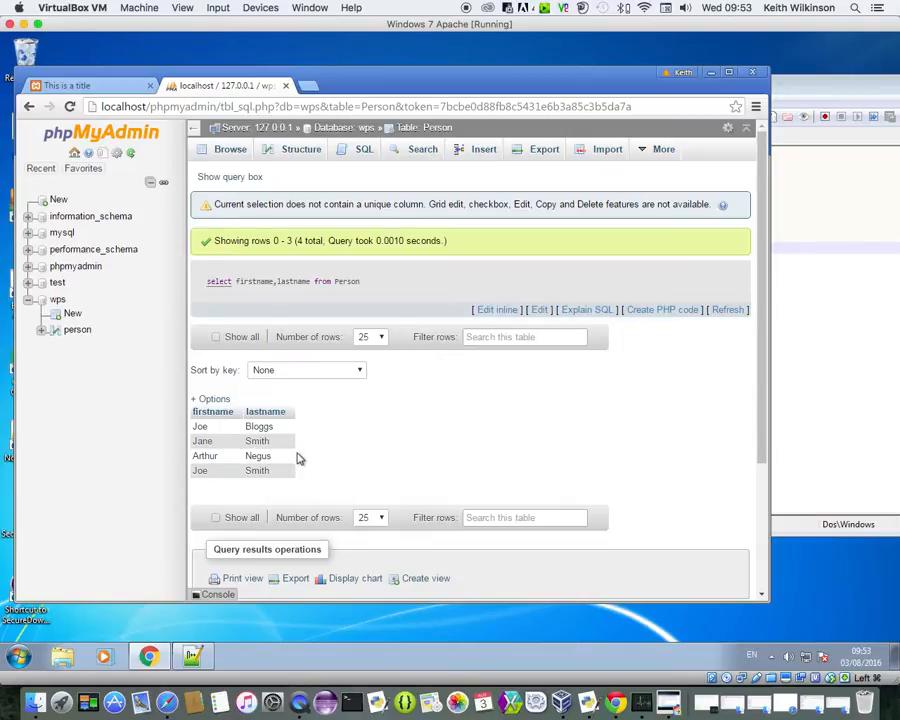
Step: Return to the SQL tab after reviewing the four first and last names
left_click(358, 156)
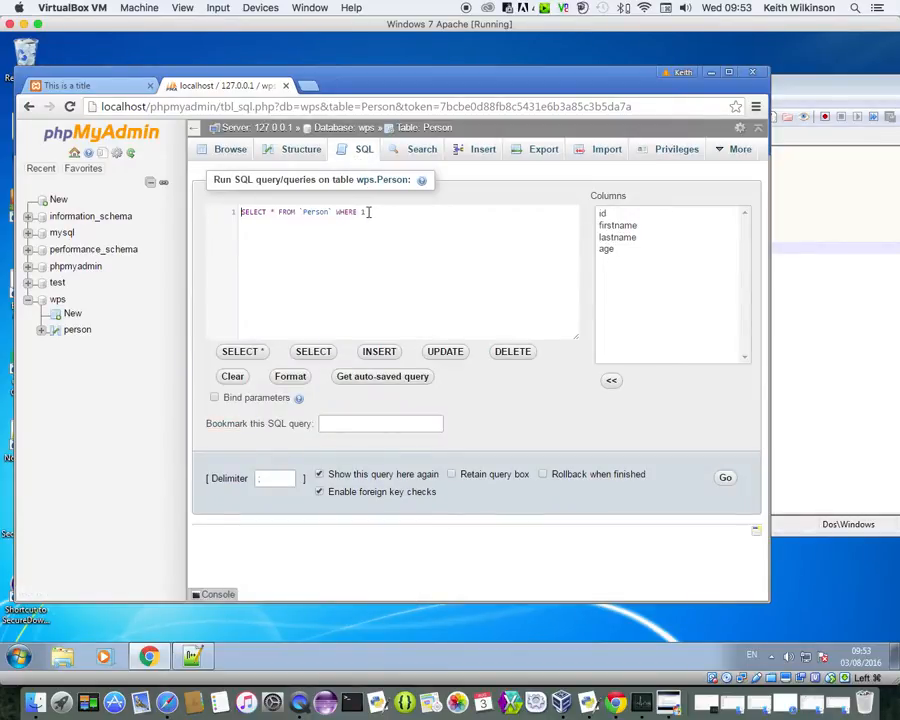
Step: Delete 'WHERE 1' from the default SELECT * FROM `Person` query and run it
left_click_drag(367, 212, 338, 212)
key("BackSpace")
left_click(725, 481)
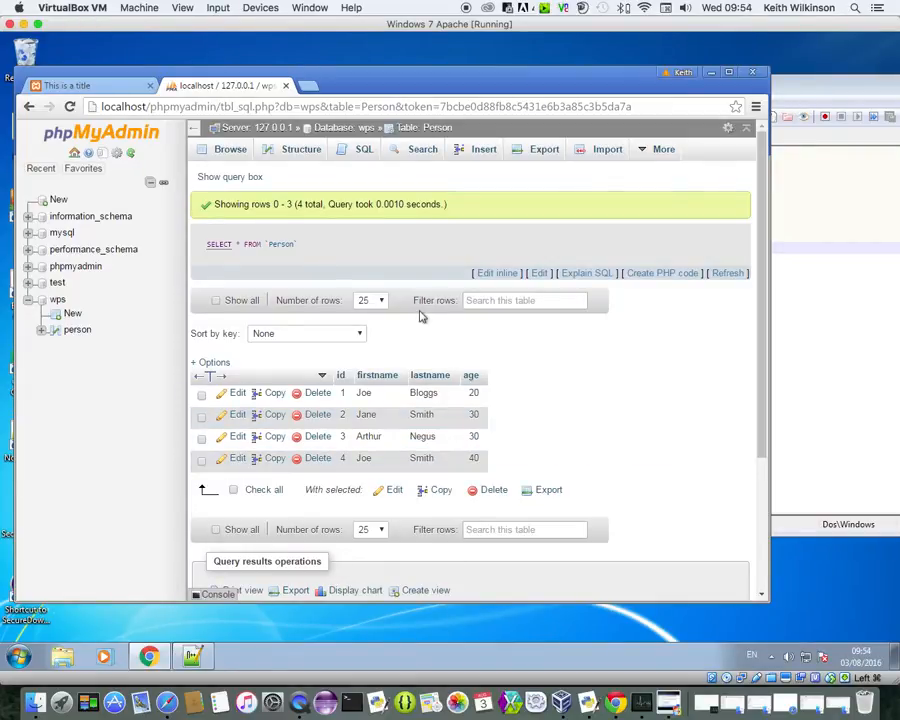
Step: Run SELECT firstname,lastname FROM `Person` WHERE age > 25 in the SQL editor
left_click(362, 150)
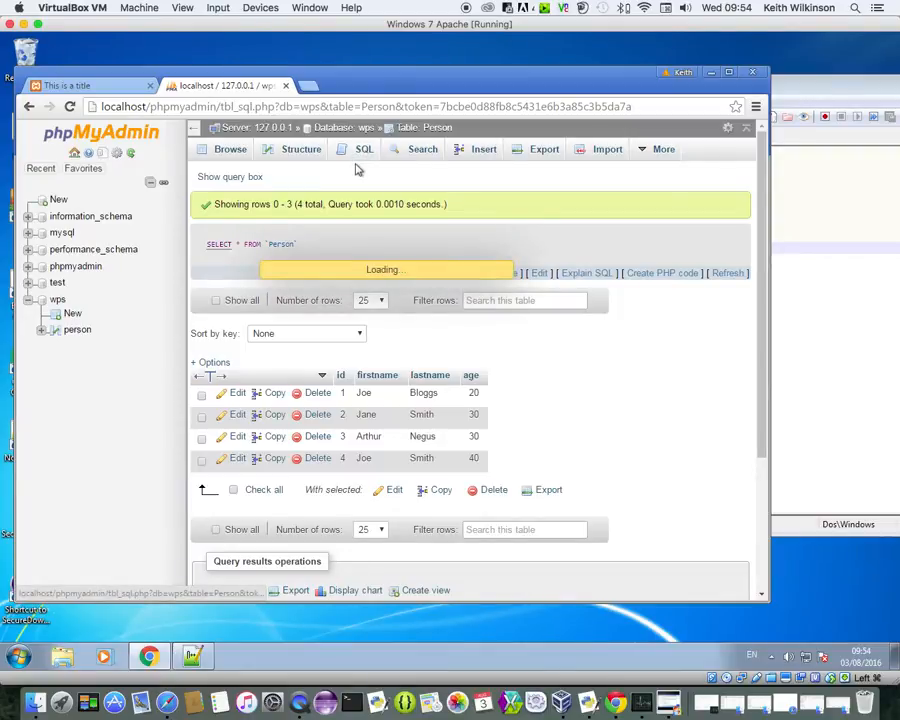
left_click(379, 216)
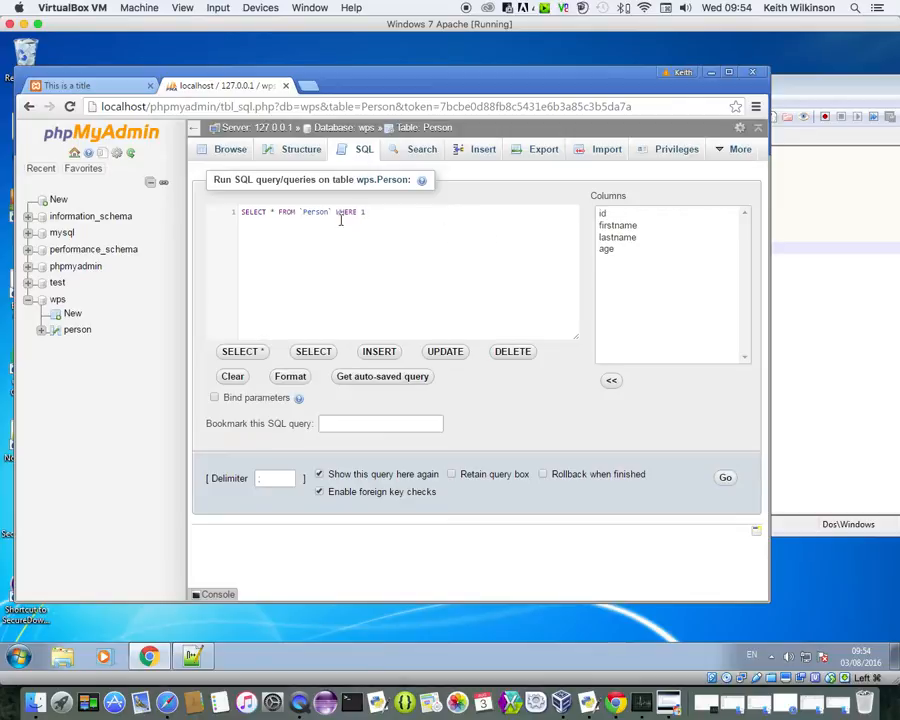
double_click(270, 212)
type("firstname")
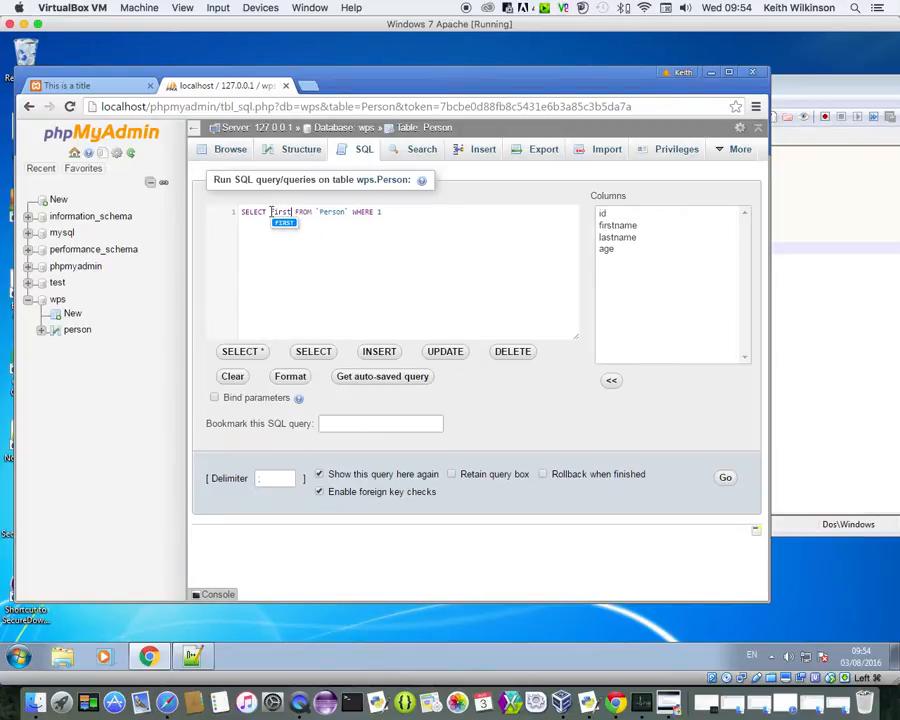
type(",lastn")
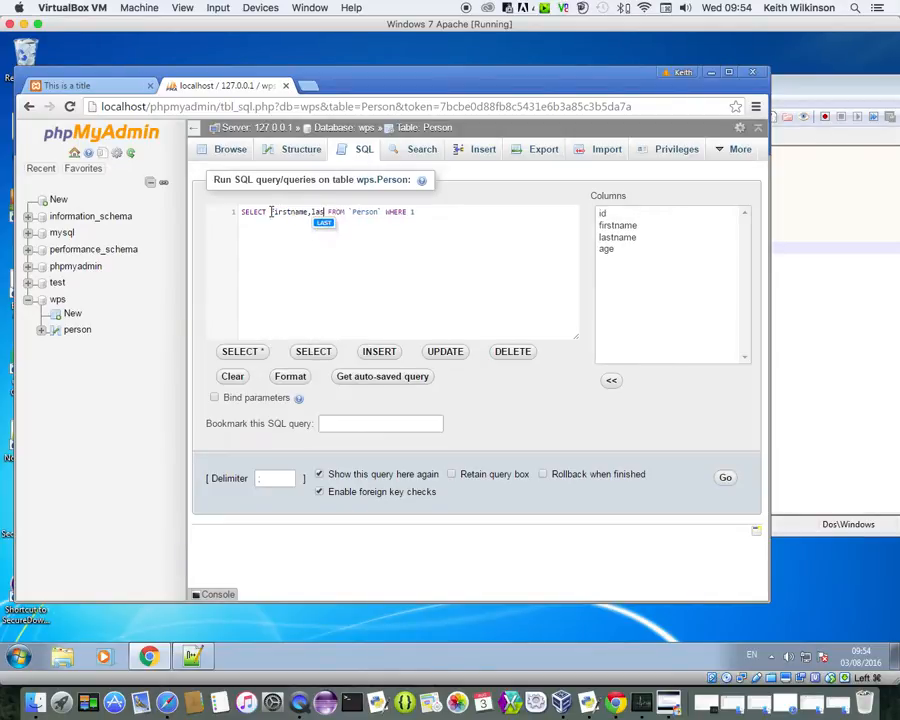
type("ame FROM `Person` WHERE ")
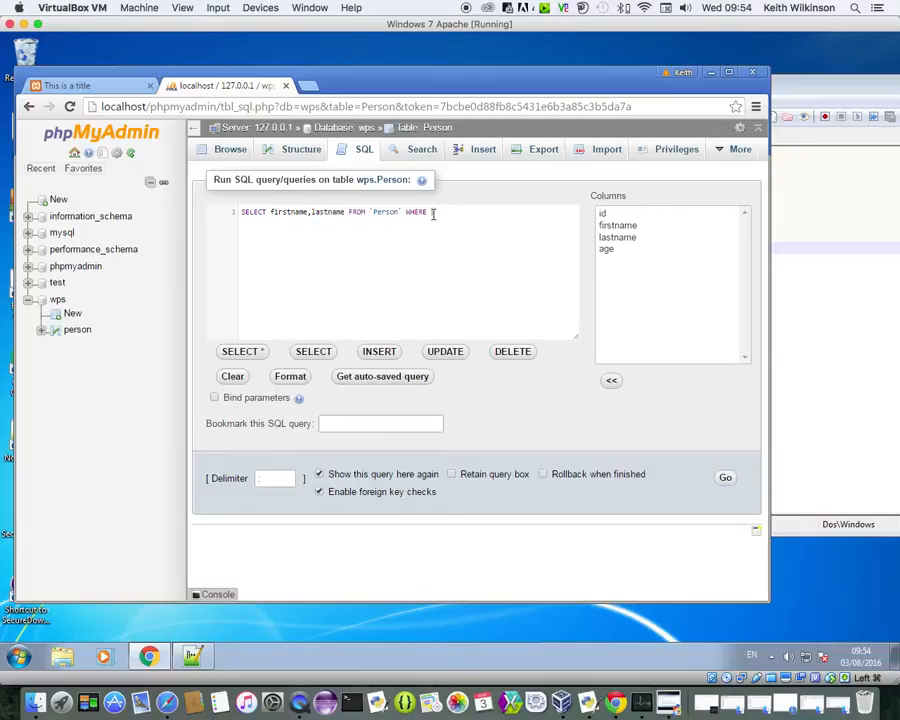
type("age > 25")
left_click(726, 478)
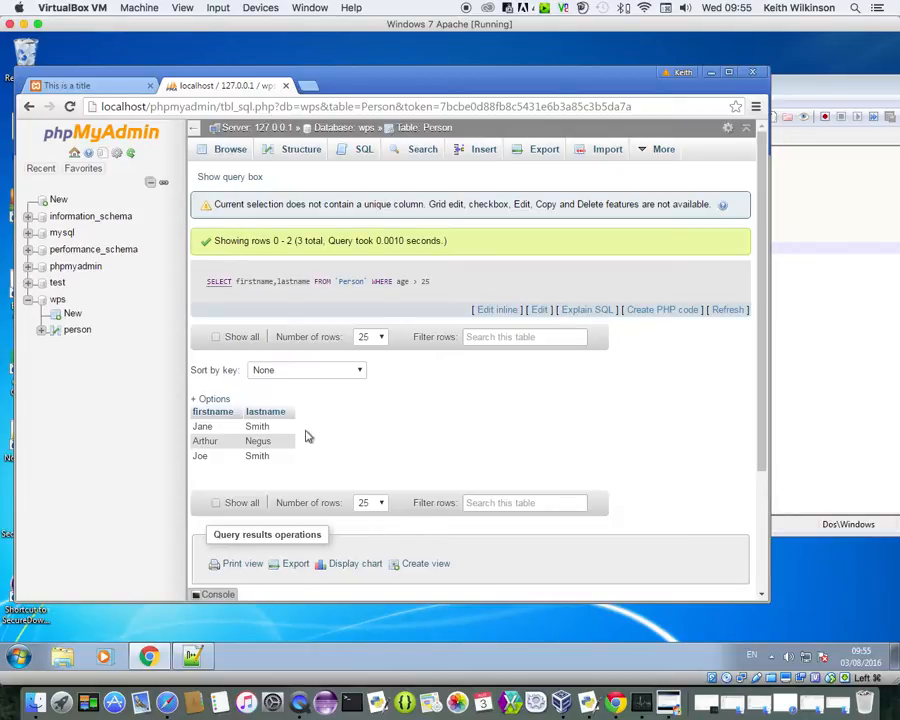
Step: Reopen the person table from the navigation tree to browse all four rows again
left_click(65, 338)
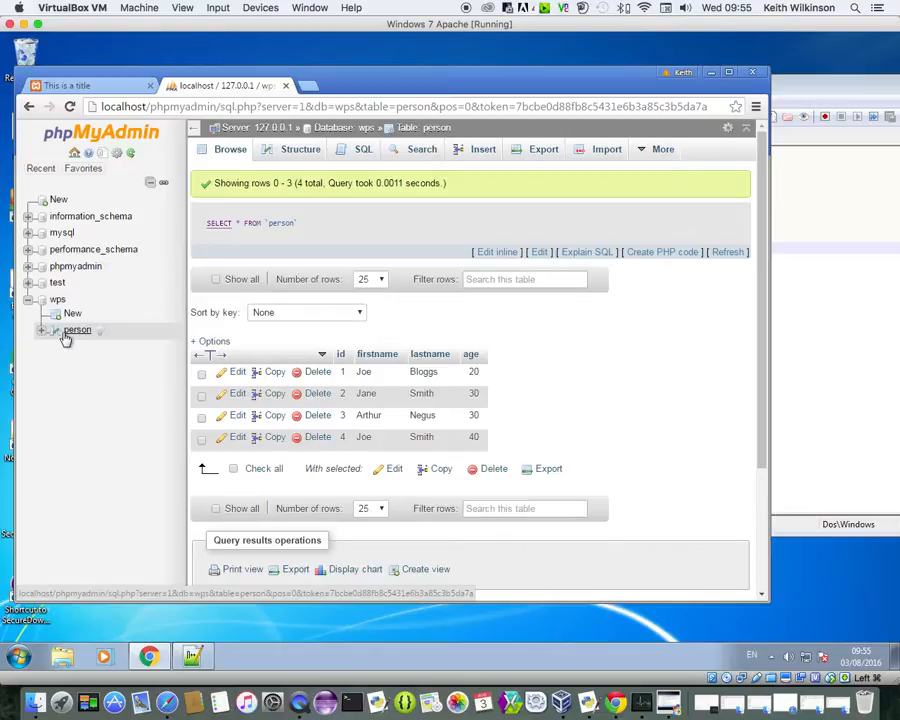
Step: Open the Privileges page for wps.person from the More menu
mouse_move(663, 155)
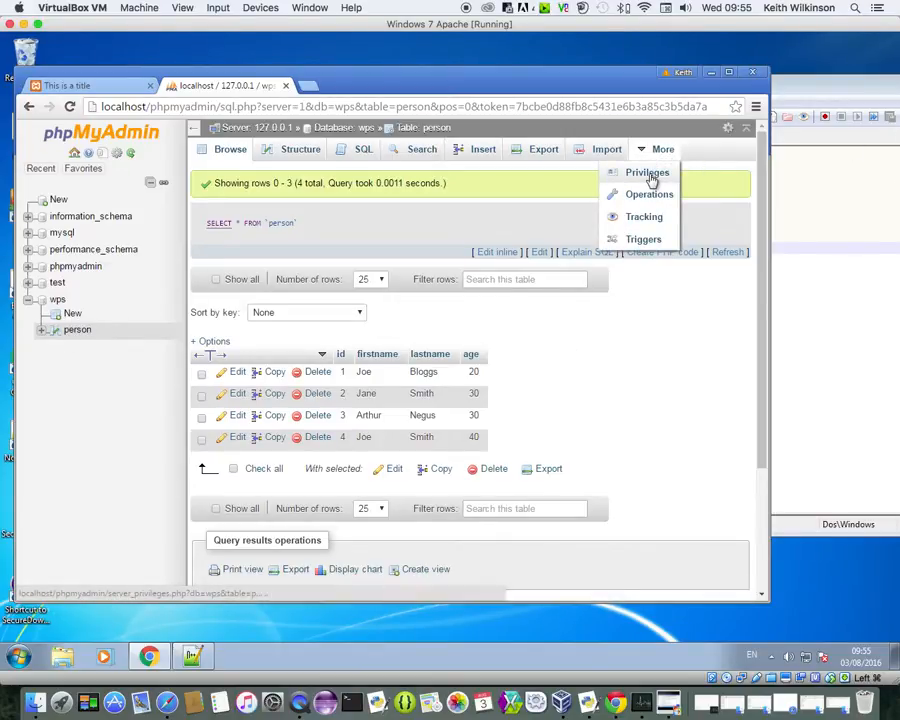
left_click(648, 173)
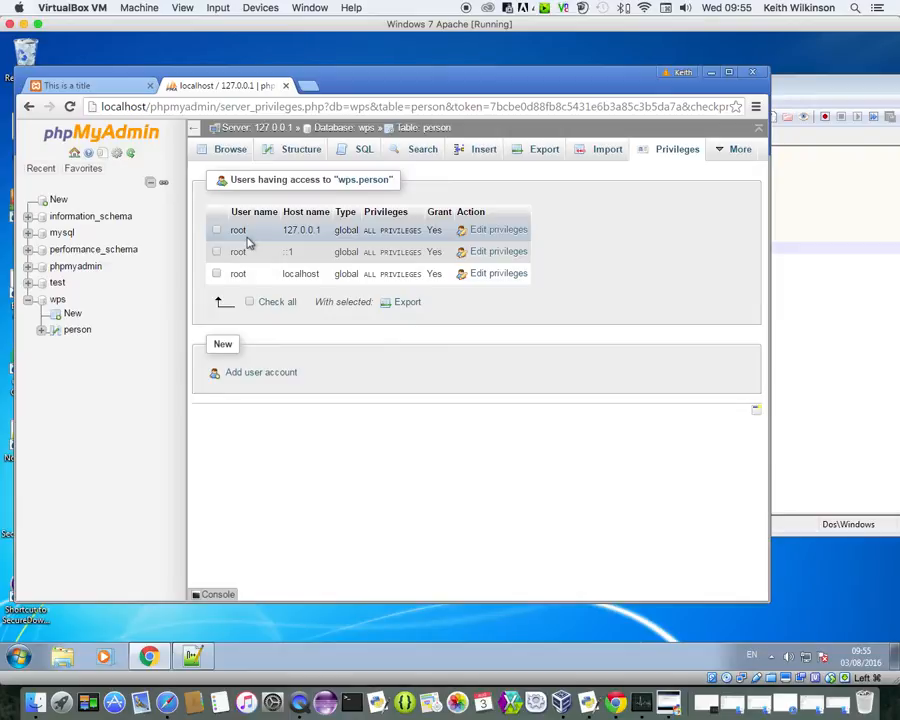
Step: Begin a new user account named wps on host localhost and enter its password
left_click(264, 376)
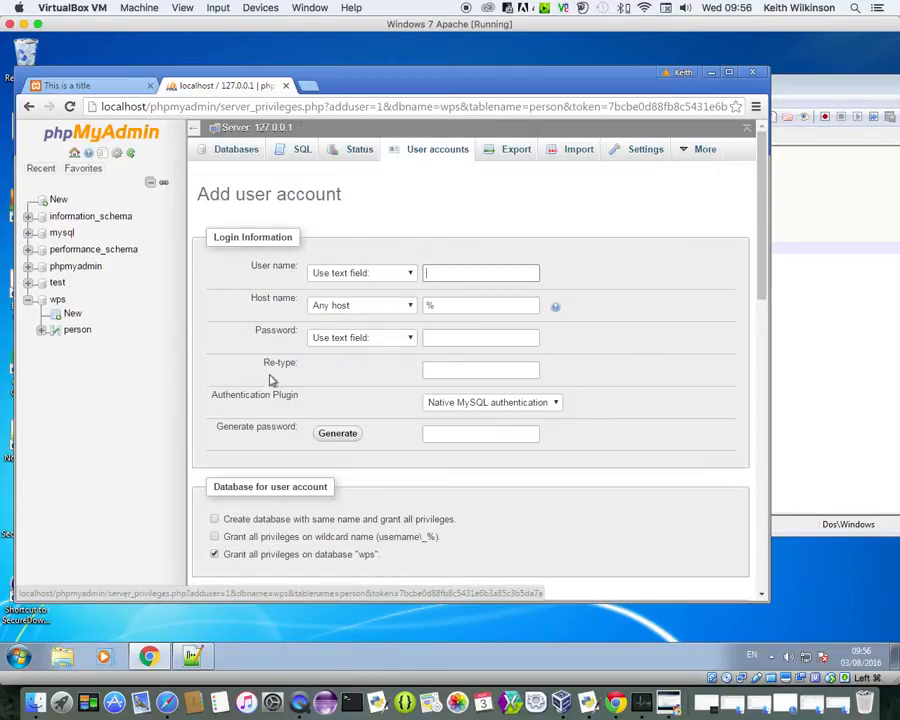
type("wps")
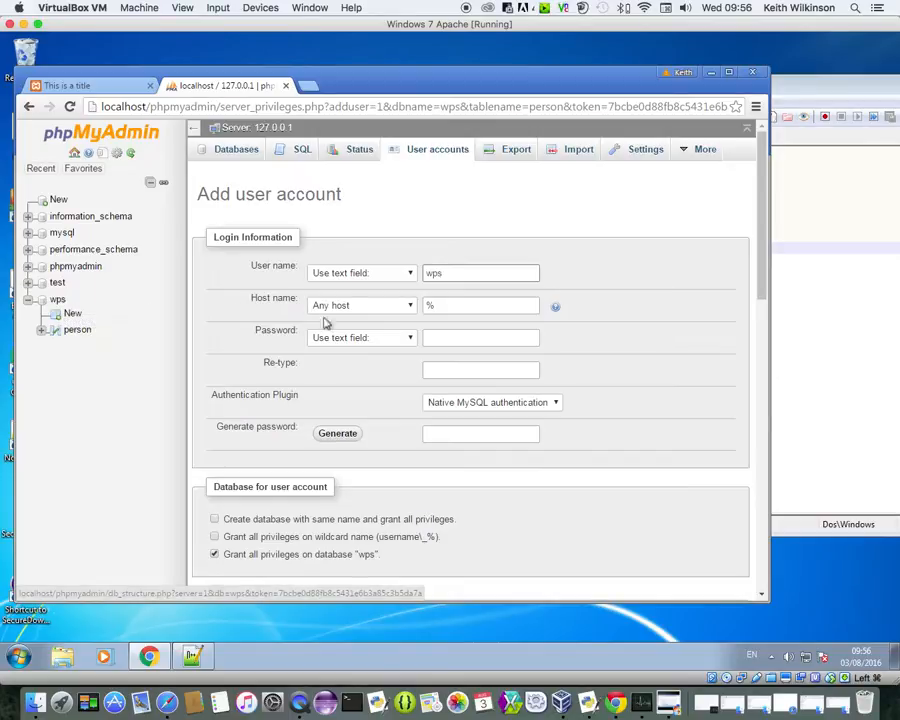
left_click(411, 311)
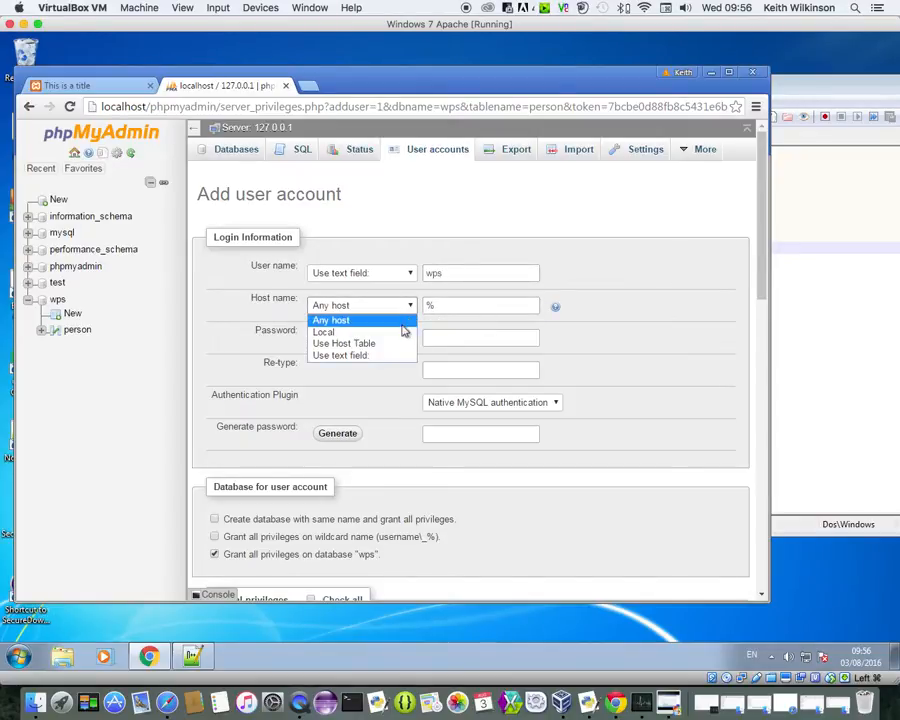
left_click(413, 331)
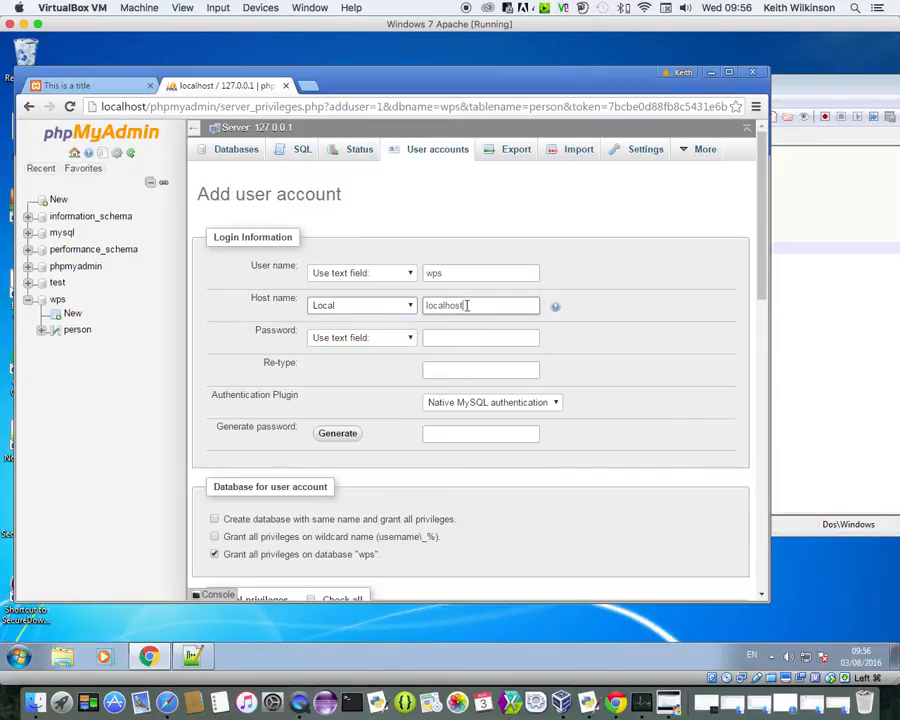
left_click_drag(525, 305, 428, 306)
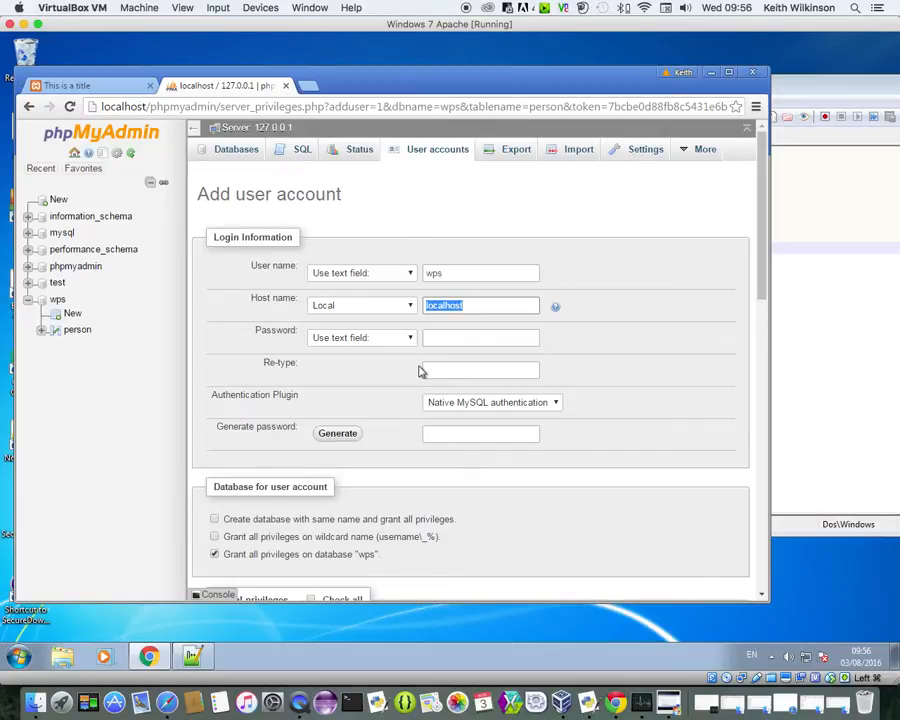
left_click(440, 337)
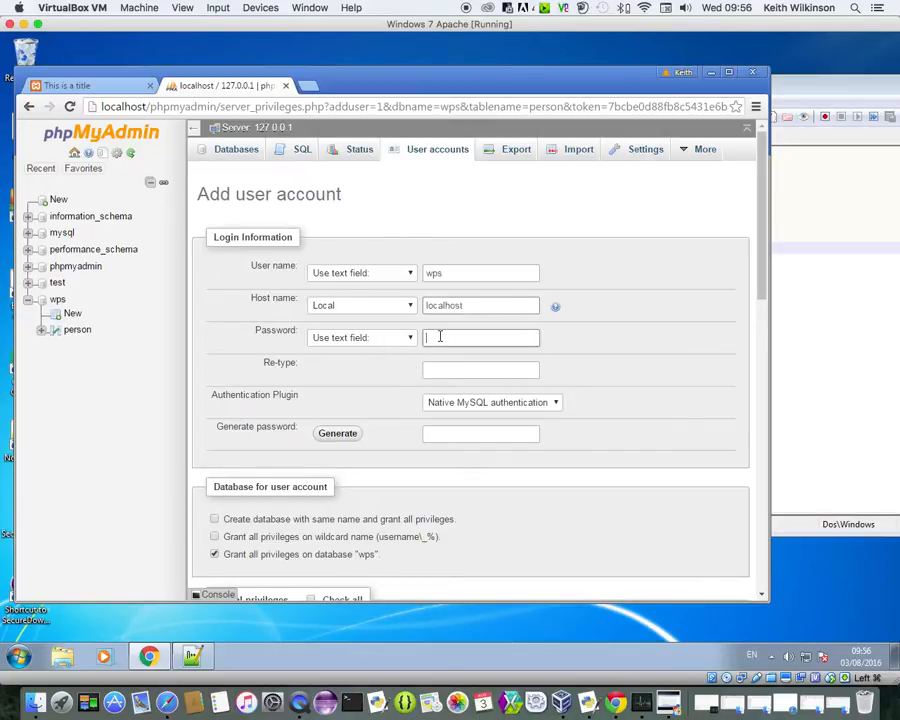
type("wps")
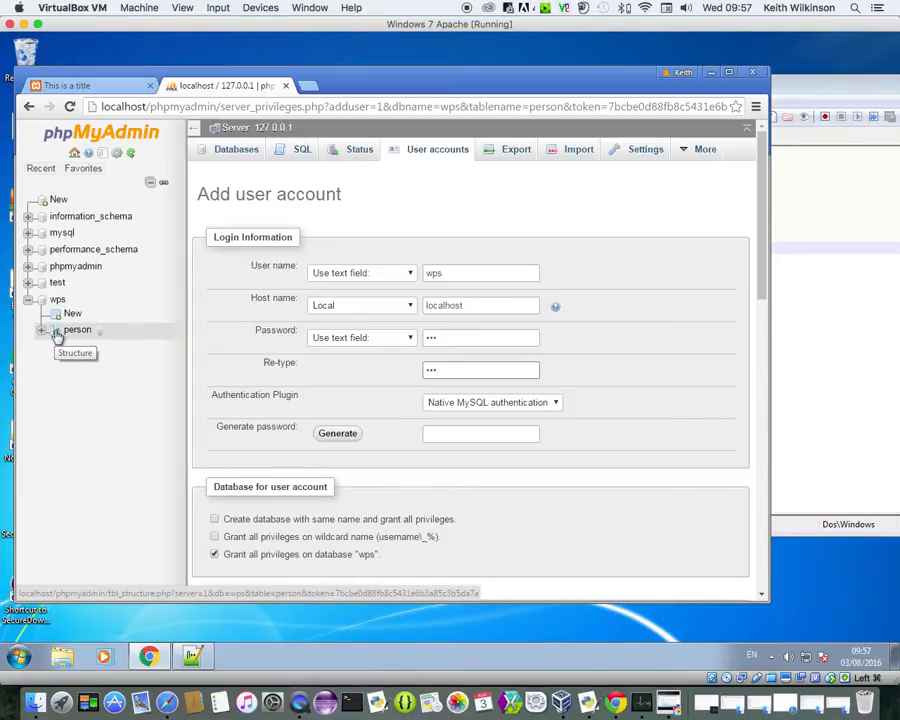
Step: Leave global Data privileges unticked, keep all privileges on database wps, and create the account
left_click_drag(763, 277, 763, 350)
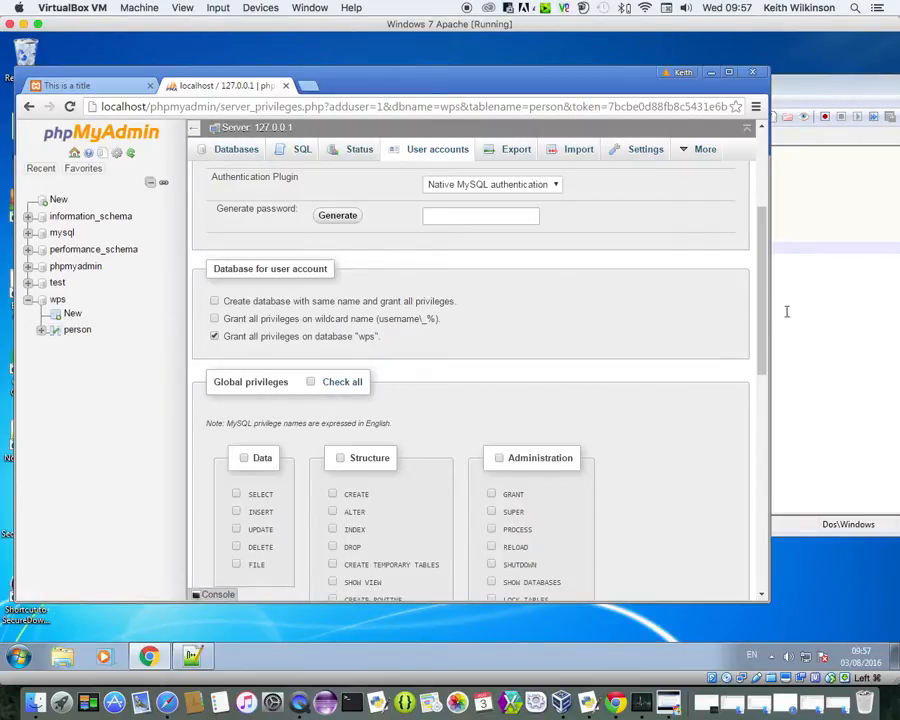
left_click_drag(760, 328, 760, 398)
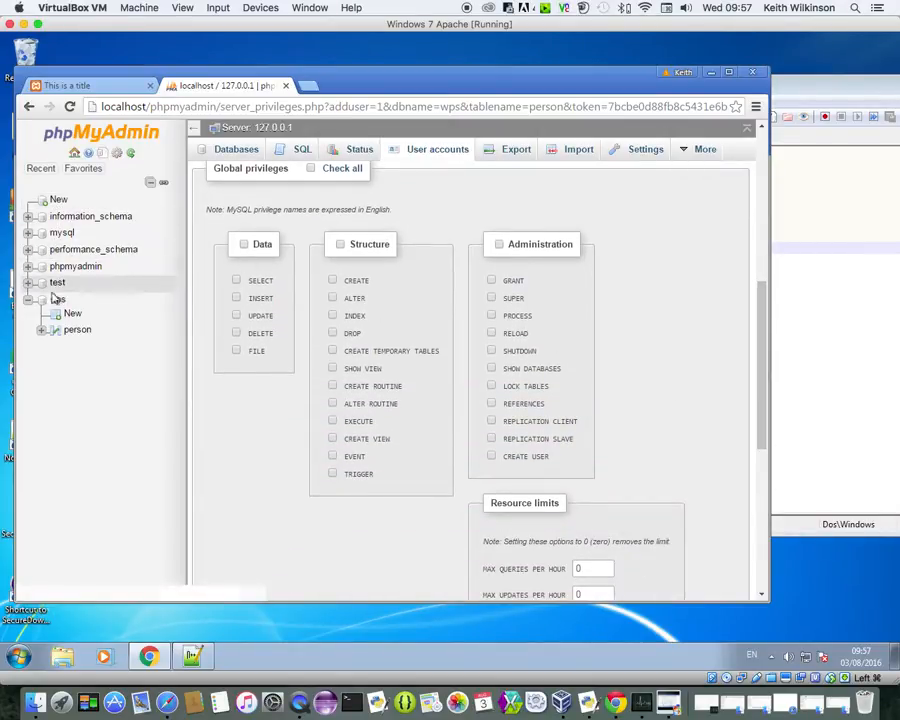
left_click(243, 245)
left_click(243, 245)
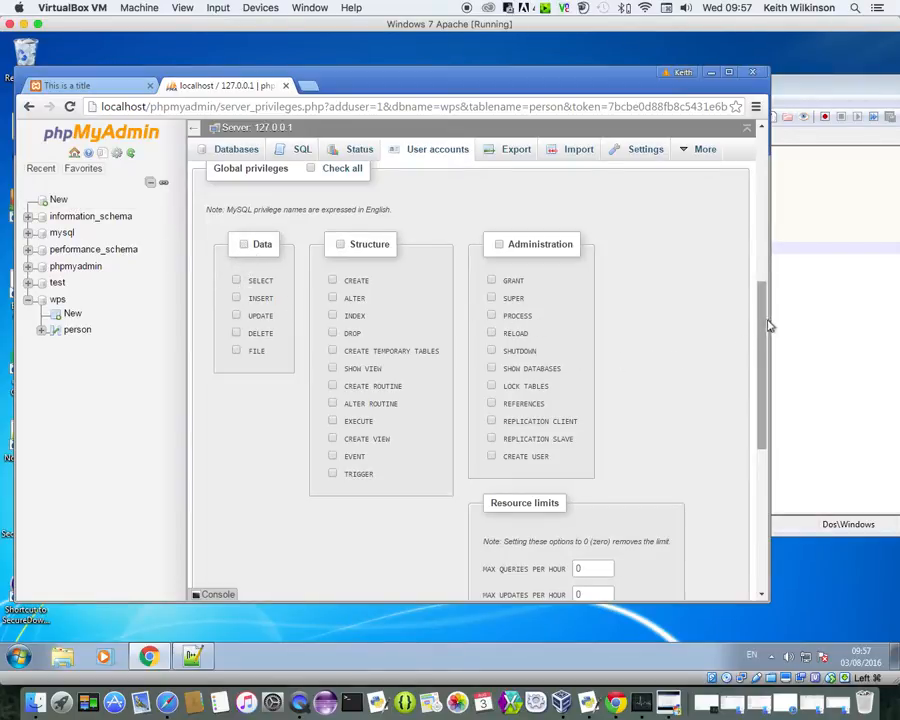
left_click_drag(762, 351, 759, 272)
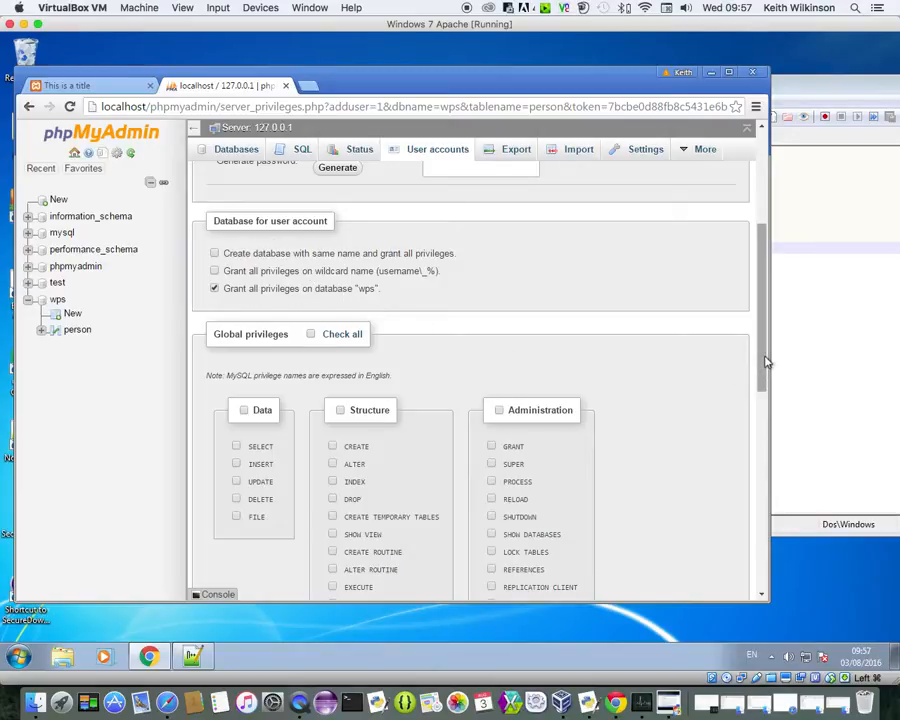
left_click_drag(765, 360, 765, 327)
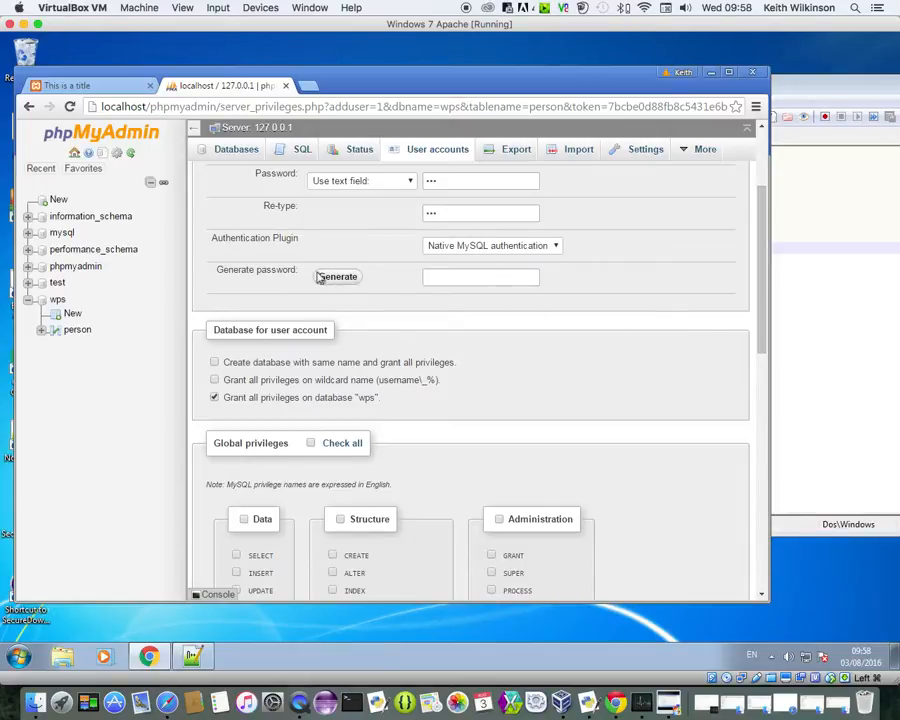
left_click_drag(762, 314, 763, 561)
left_click(714, 541)
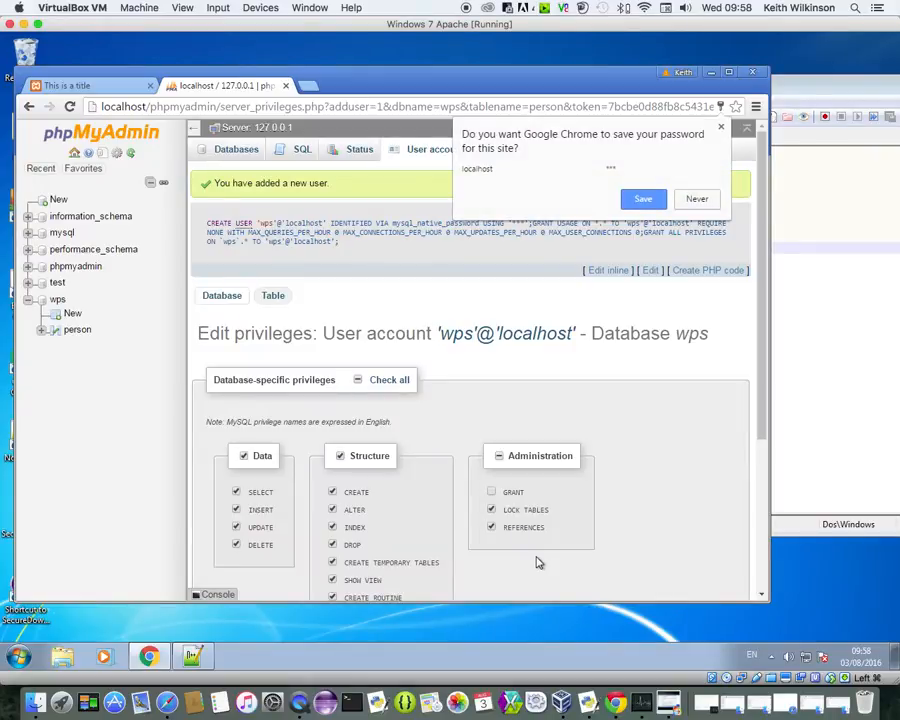
Step: Decline Chrome's password save and review the generated CREATE USER statement for 'wps'@'localhost'
left_click(694, 198)
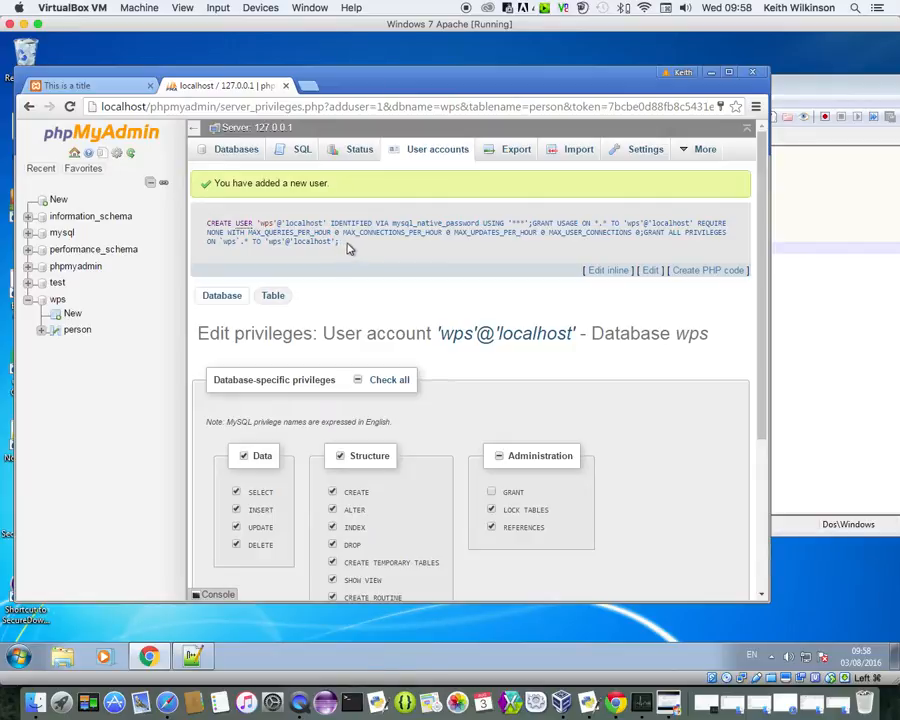
left_click_drag(348, 248, 207, 224)
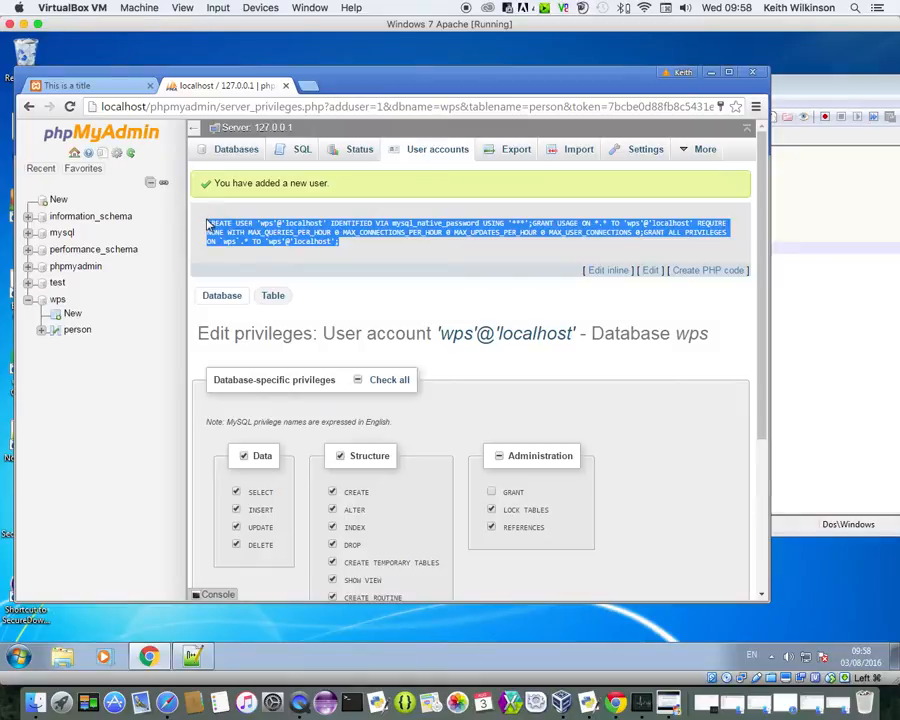
left_click(226, 213)
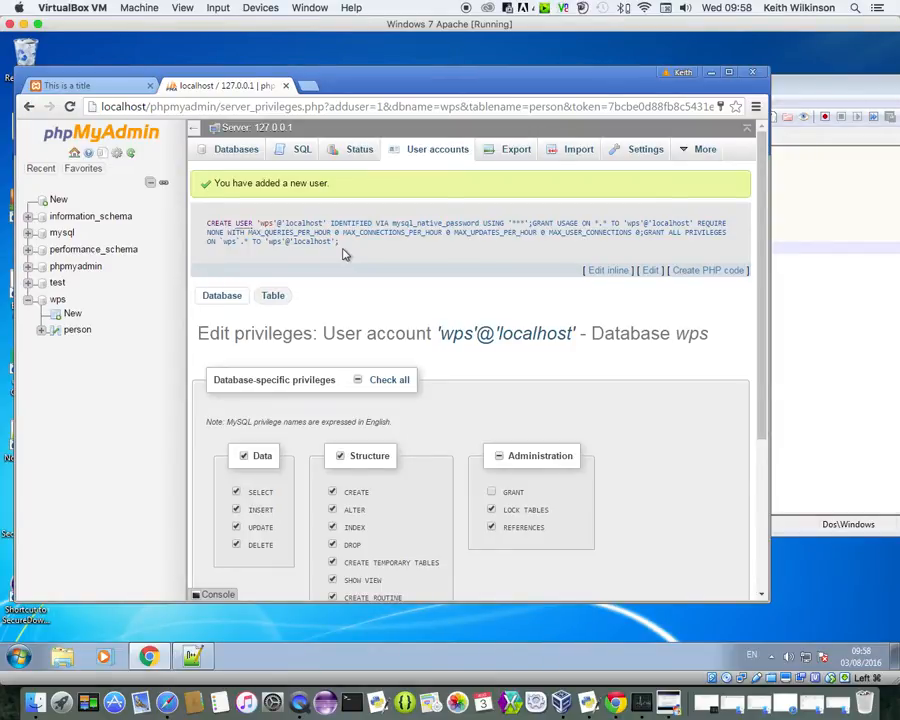
left_click_drag(765, 383, 784, 342)
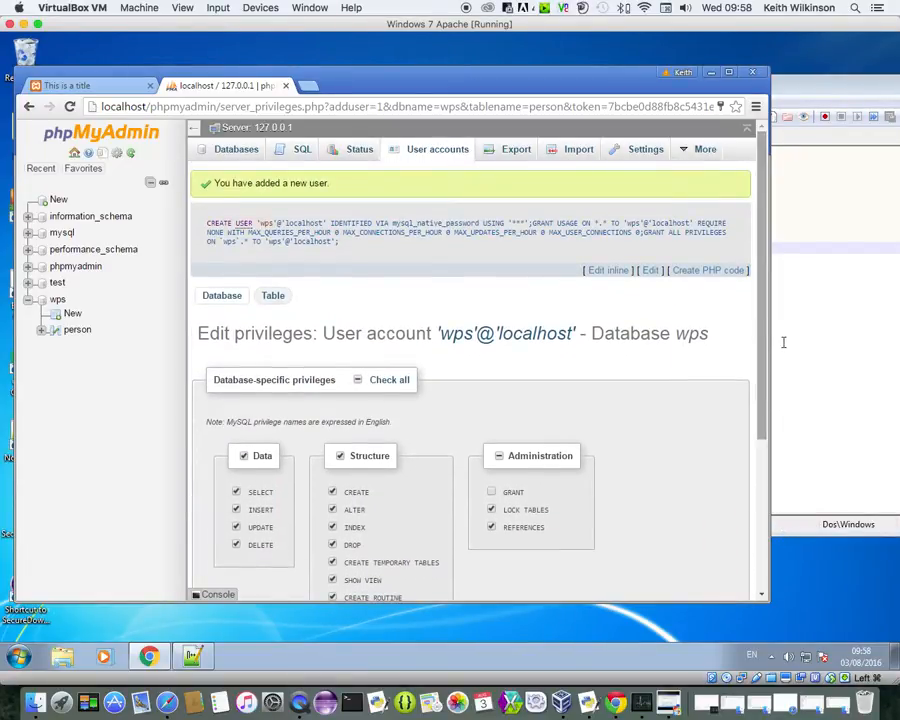